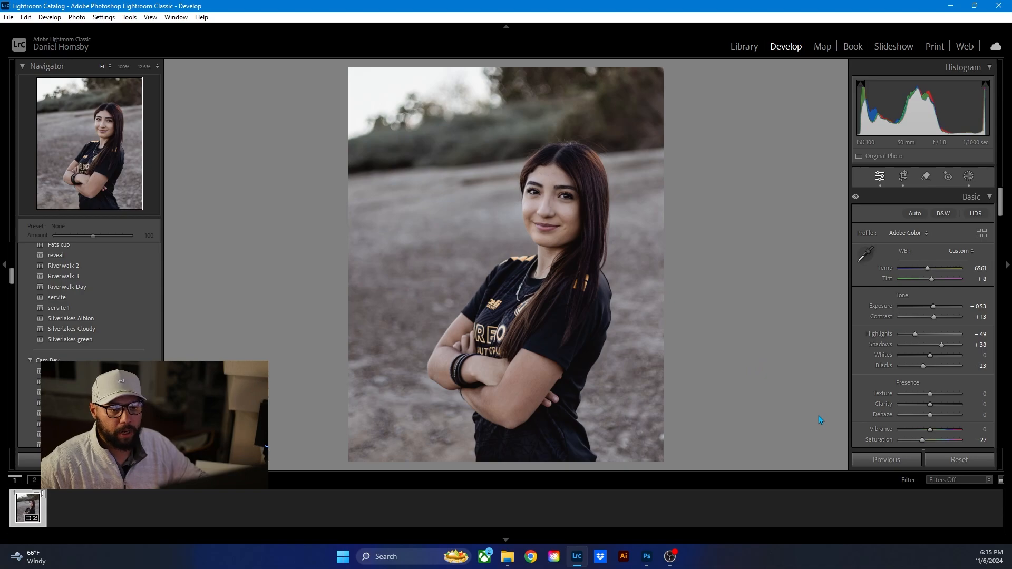
- Review the portrait's crop, color adjustments and masks, and compare the edited photo with its unedited version
{"action": "left_click", "coordinate": [905, 183]}
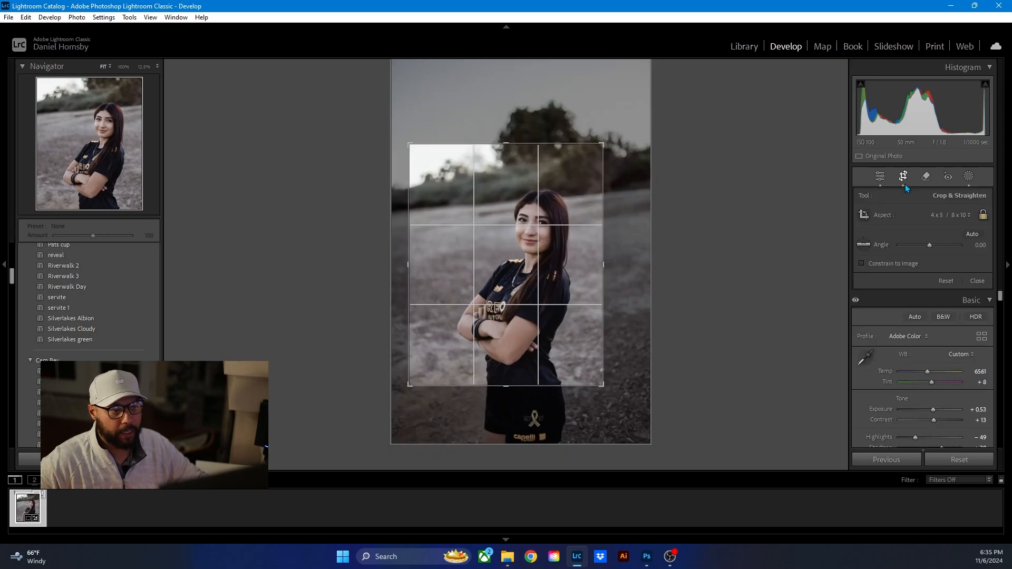
{"action": "left_click", "coordinate": [904, 184]}
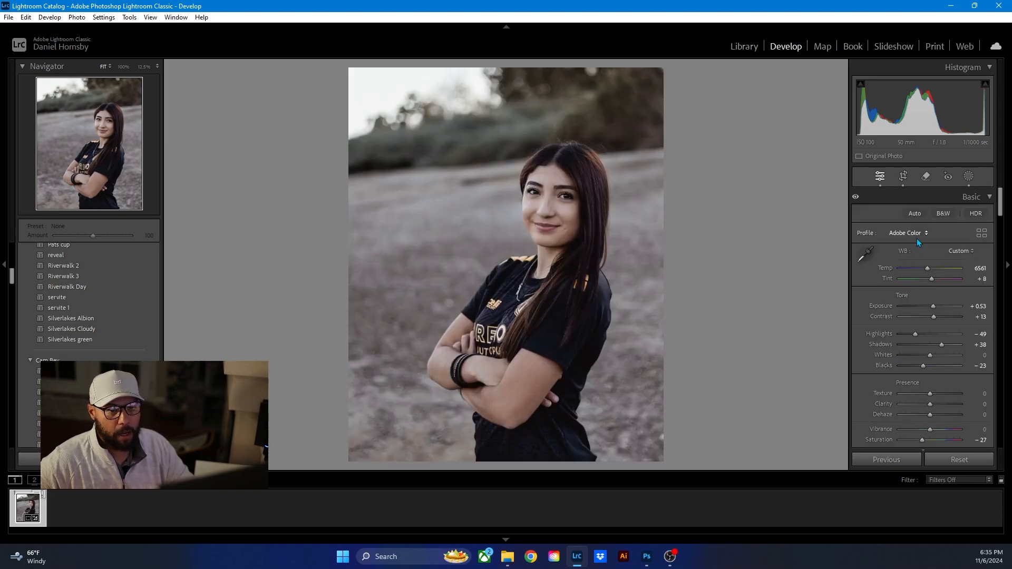
{"action": "scroll", "coordinate": [917, 258], "scroll_direction": "down", "scroll_amount": 2}
{"action": "scroll", "coordinate": [917, 258], "scroll_direction": "up", "scroll_amount": 3}
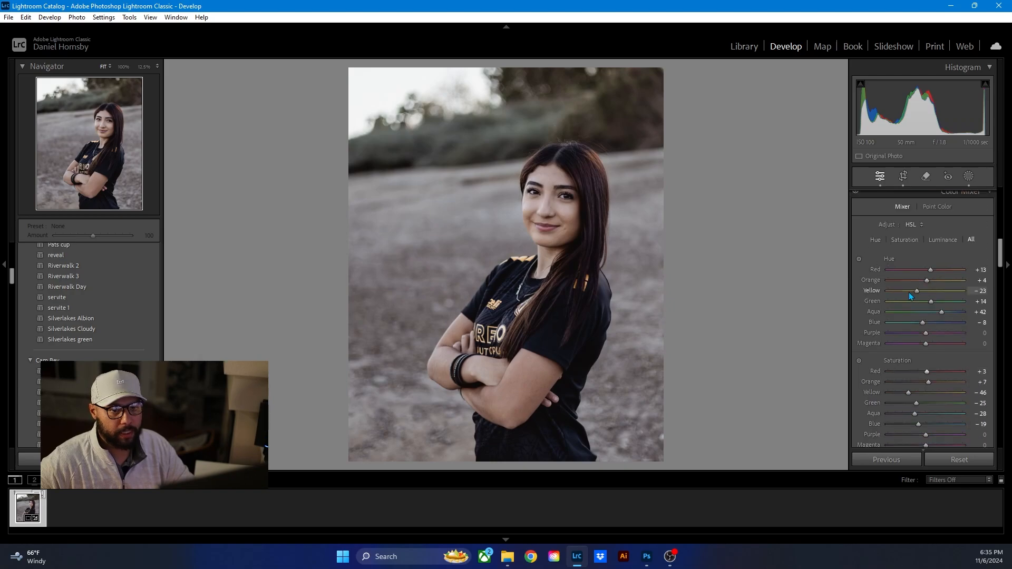
{"action": "left_click", "coordinate": [970, 179]}
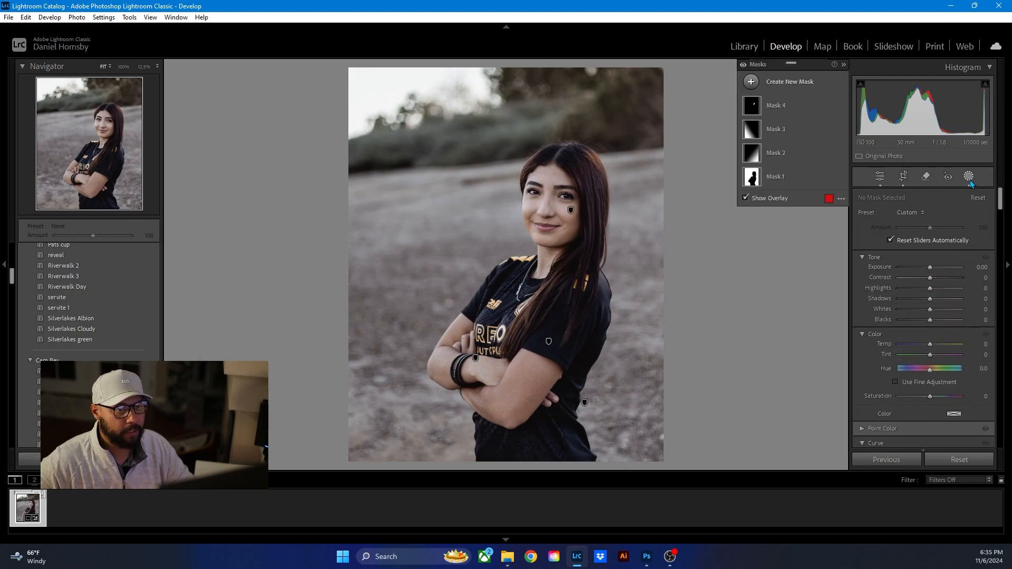
{"action": "left_click", "coordinate": [970, 180]}
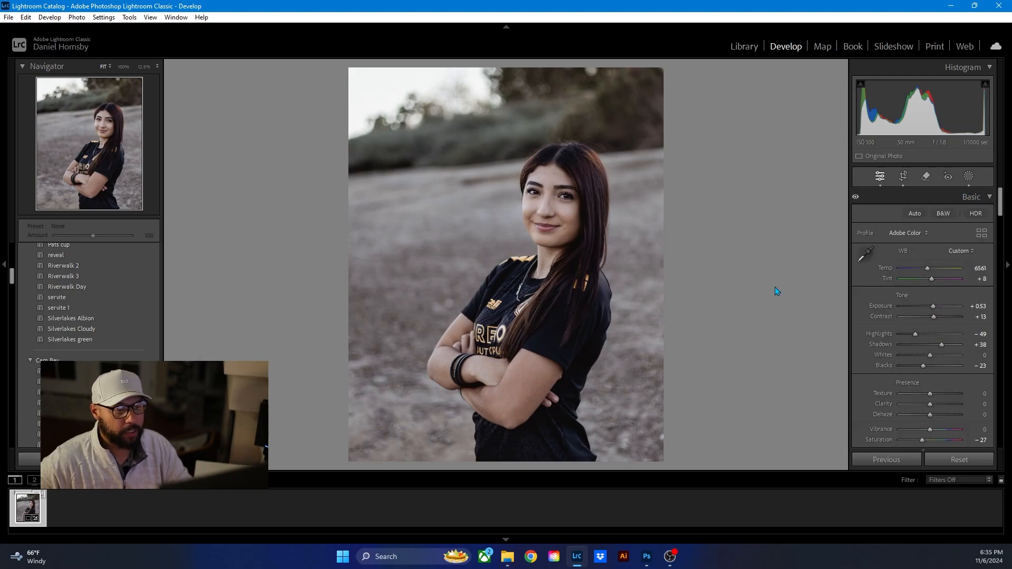
{"action": "key", "text": "backslash"}
{"action": "key", "text": "backslash"}
{"action": "key", "text": "backslash"}
{"action": "key", "text": "backslash"}
{"action": "key", "text": "backslash"}
{"action": "key", "text": "backslash"}
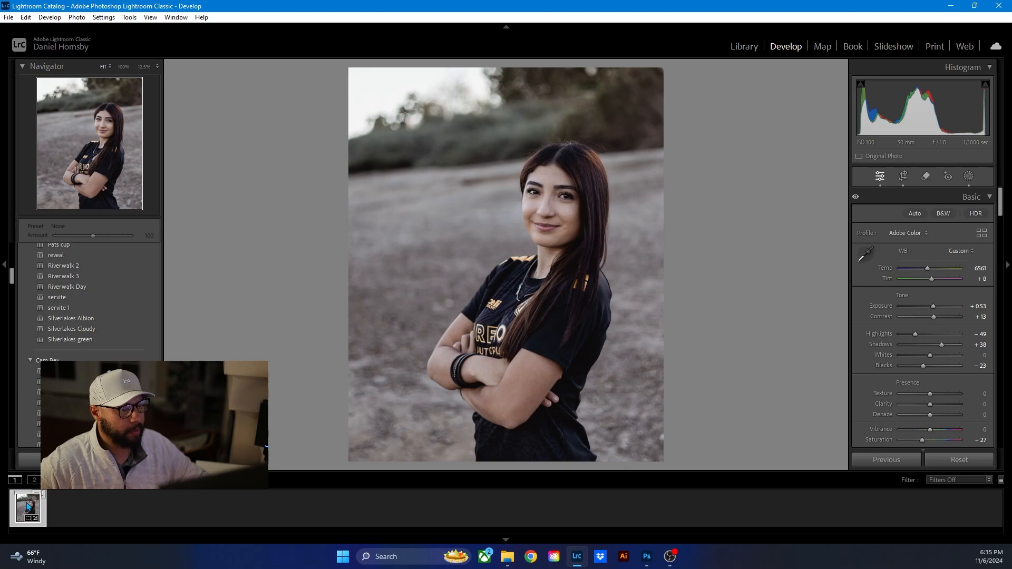
- Send the portrait from Lightroom Classic to Adobe Photoshop (Beta) for editing
{"action": "right_click", "coordinate": [28, 507]}
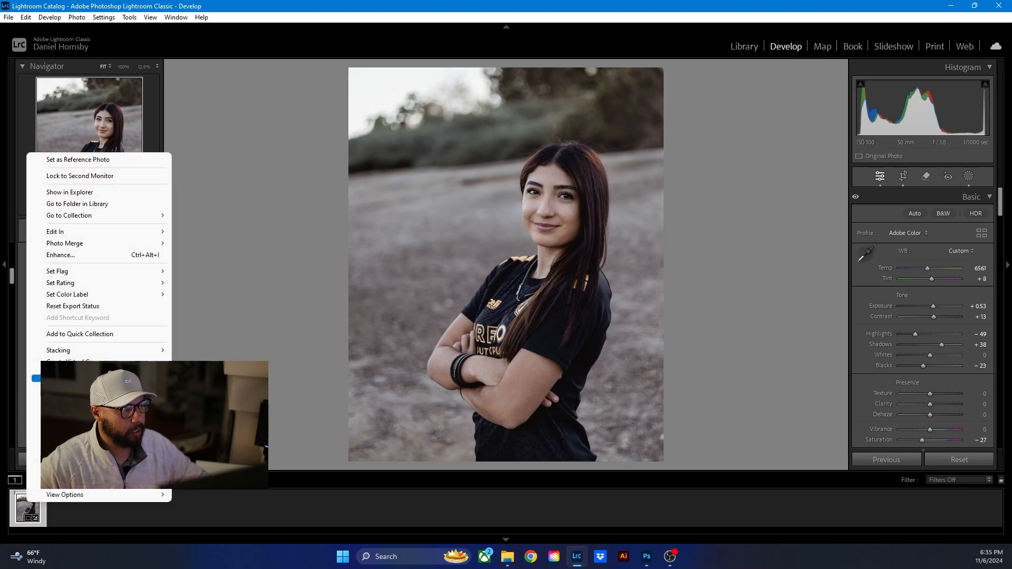
{"action": "mouse_move", "coordinate": [110, 235]}
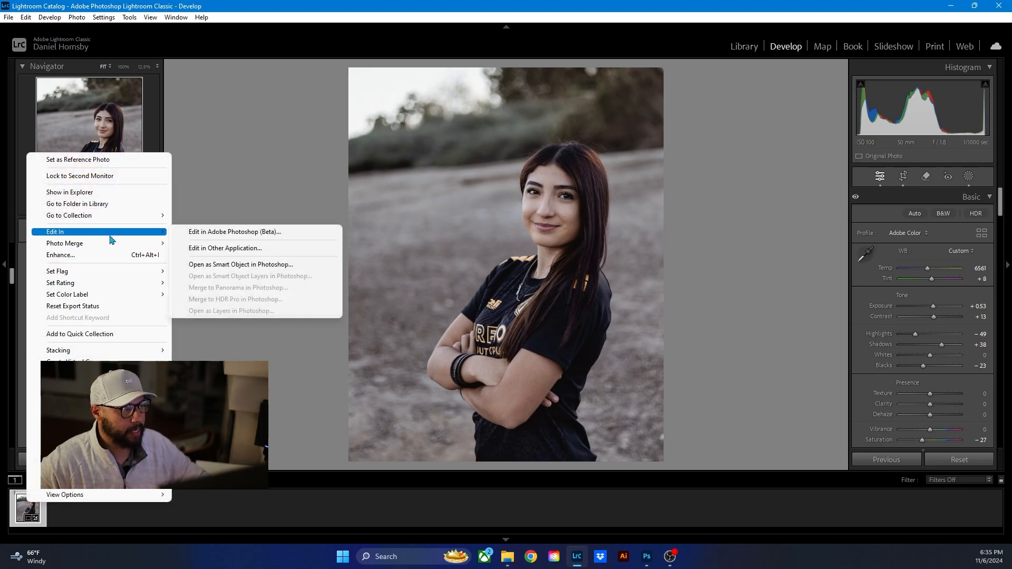
{"action": "left_click", "coordinate": [223, 235]}
{"action": "left_click", "coordinate": [498, 293]}
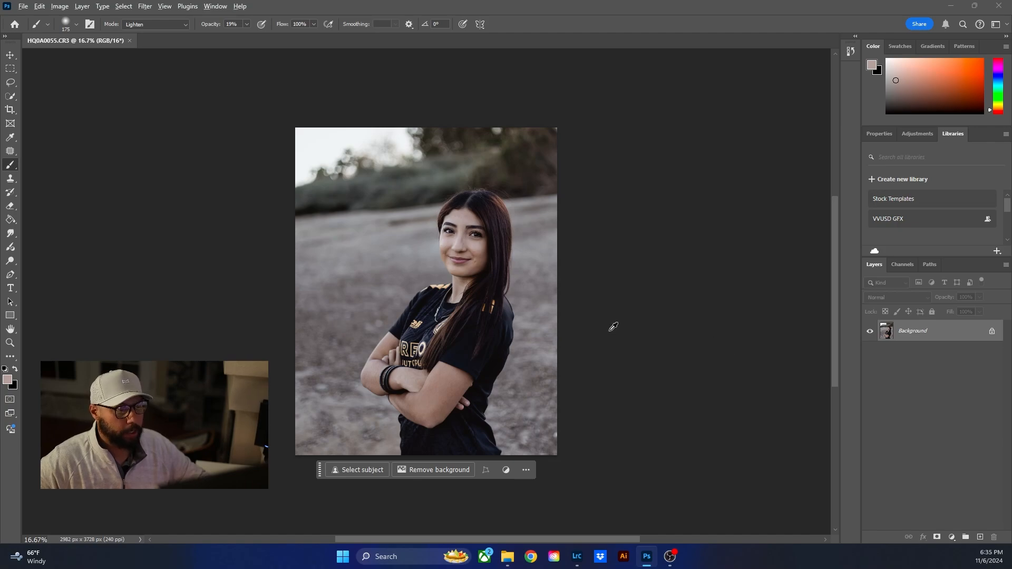
- Duplicate the Background layer and make the copy the active layer
{"action": "key", "text": "ctrl+plus"}
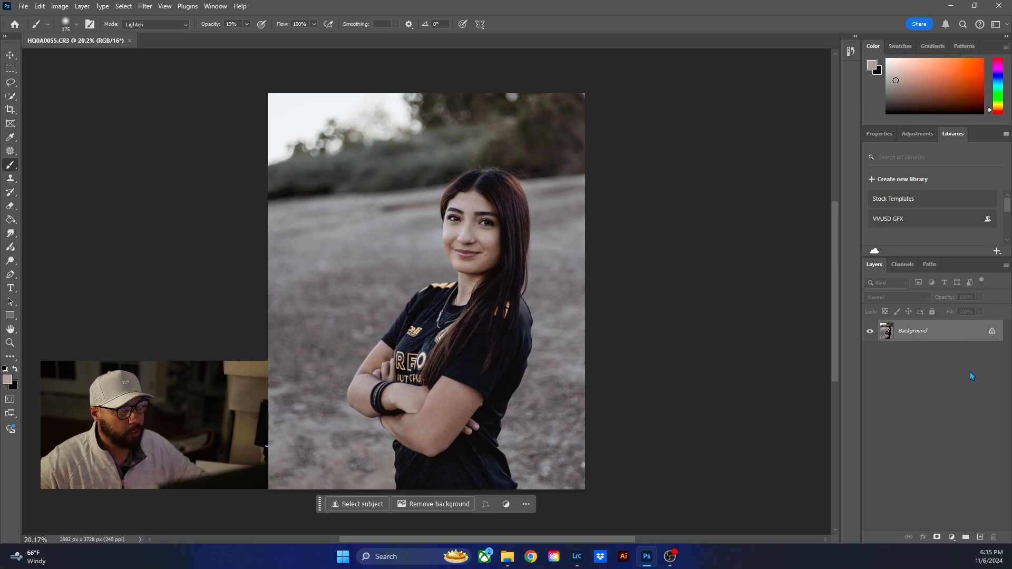
{"action": "left_click_drag", "start_coordinate": [973, 333], "coordinate": [981, 537]}
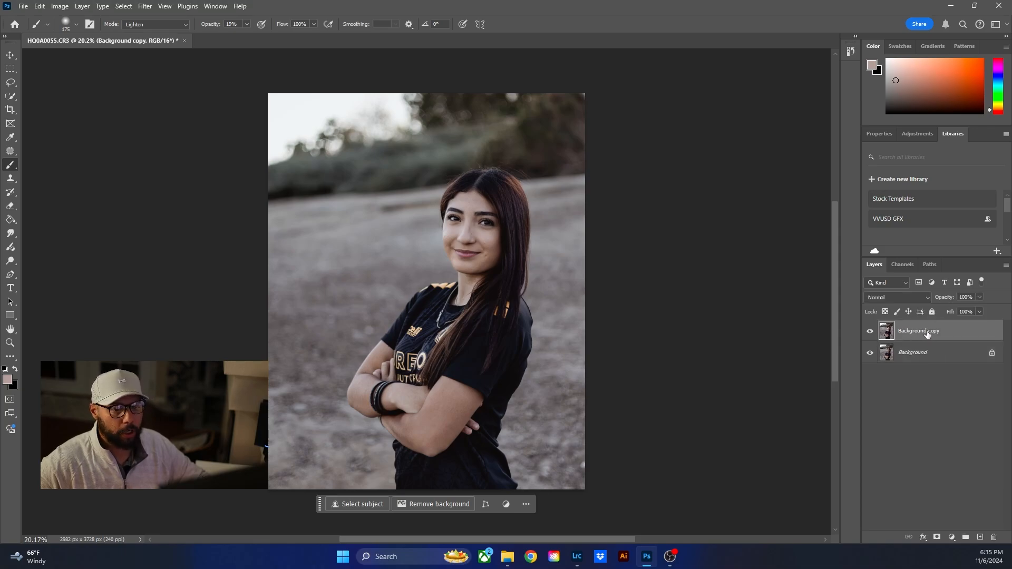
{"action": "left_click", "coordinate": [919, 356]}
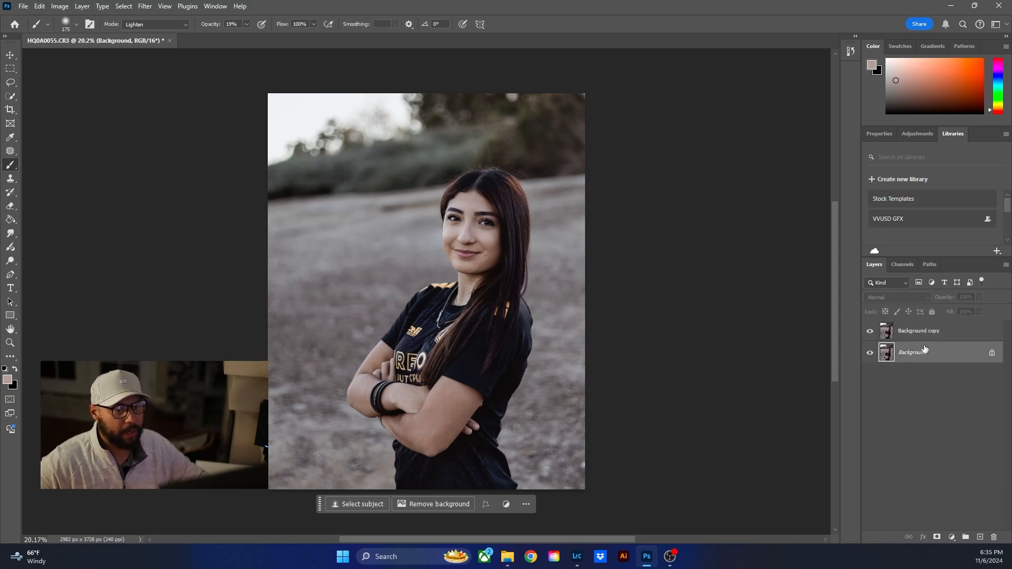
{"action": "left_click", "coordinate": [921, 337]}
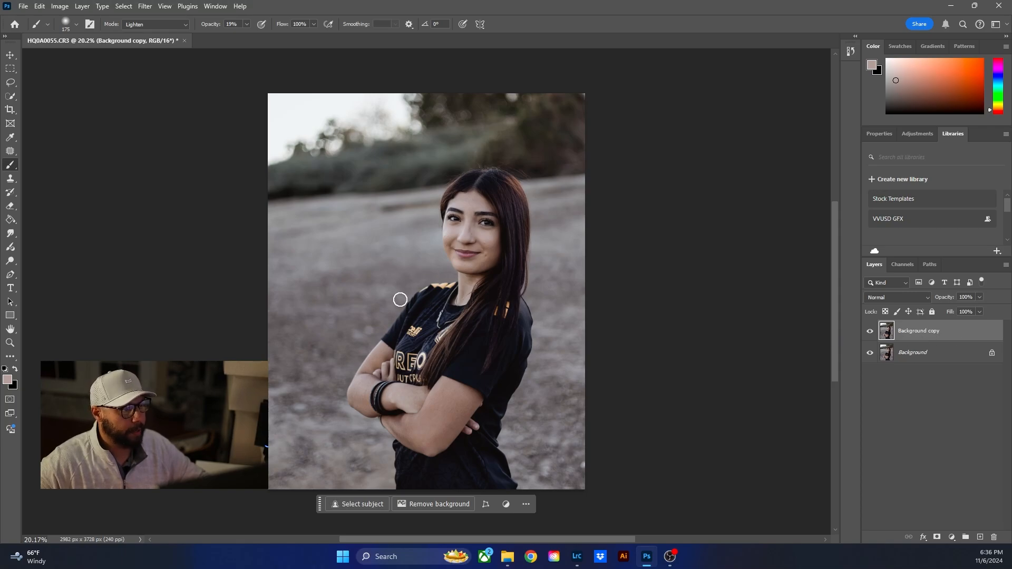
- Use the Patch tool to replace the reddish scratch on the left side of the forehead with clean skin
{"action": "scroll", "coordinate": [510, 250], "scroll_direction": "up", "scroll_amount": 5}
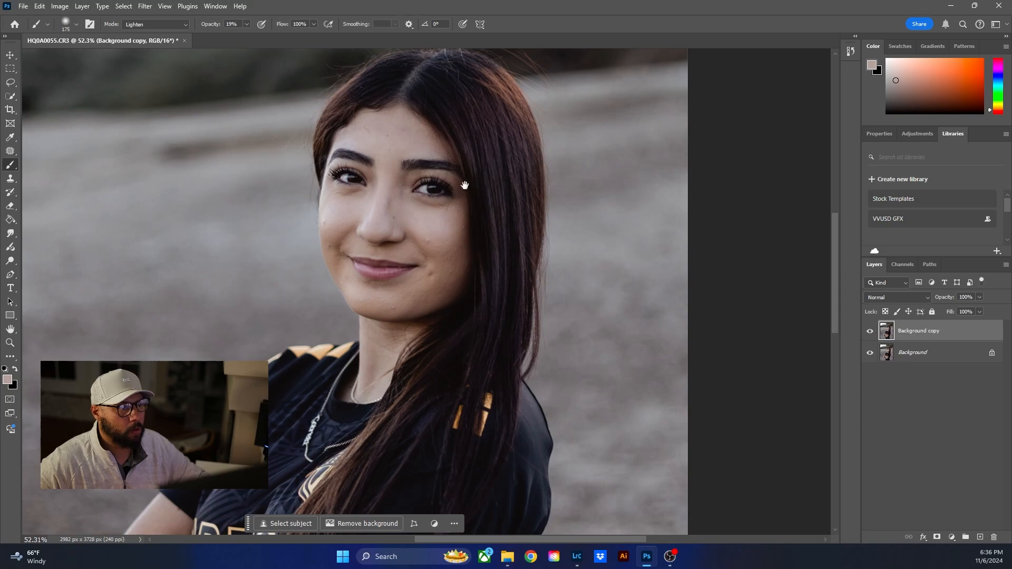
{"action": "left_click_drag", "start_coordinate": [463, 180], "coordinate": [551, 272]}
{"action": "scroll", "coordinate": [544, 273], "scroll_direction": "up", "scroll_amount": 3}
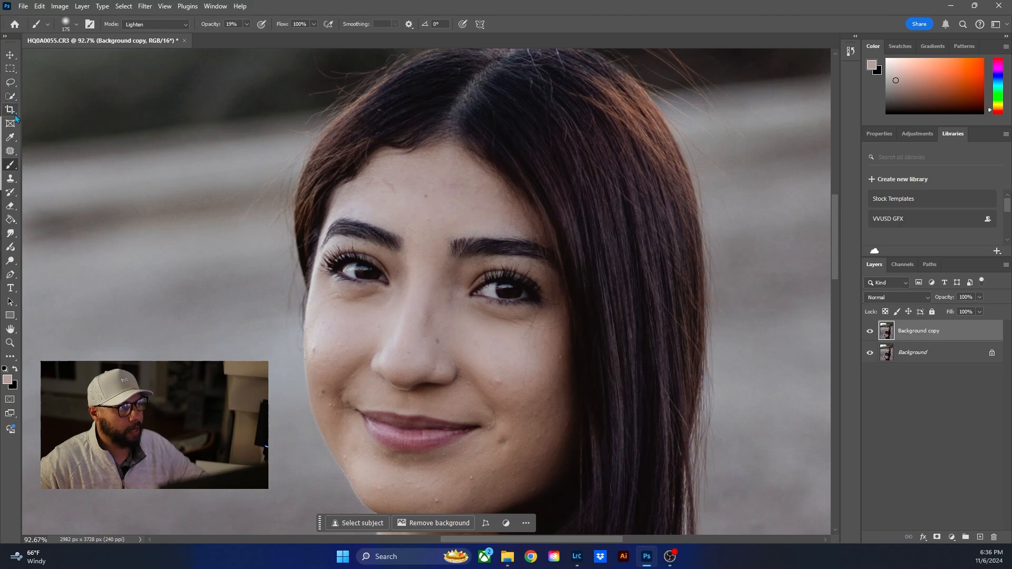
{"action": "left_click", "coordinate": [13, 153]}
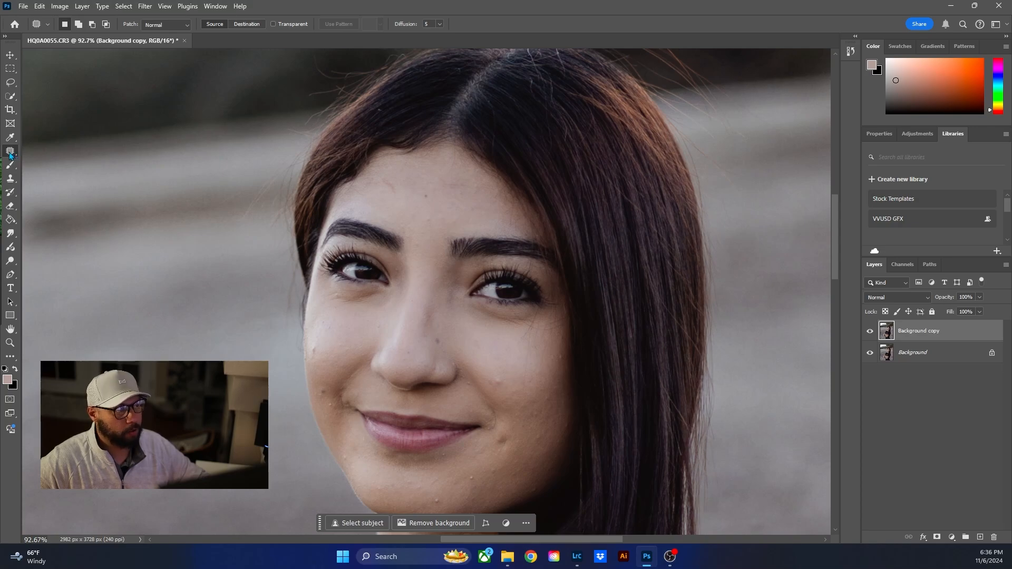
{"action": "left_click", "coordinate": [11, 153]}
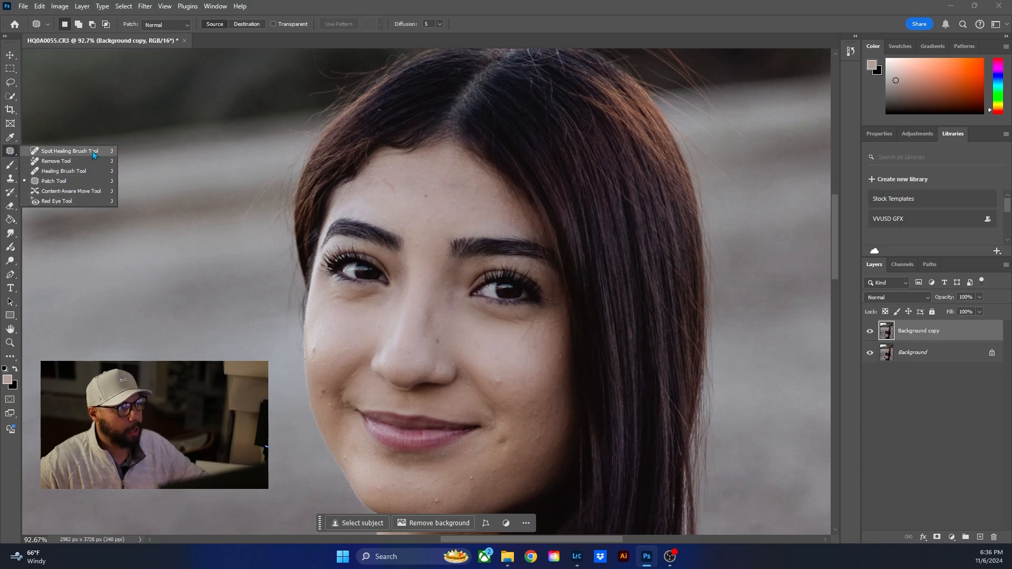
{"action": "left_click", "coordinate": [68, 183]}
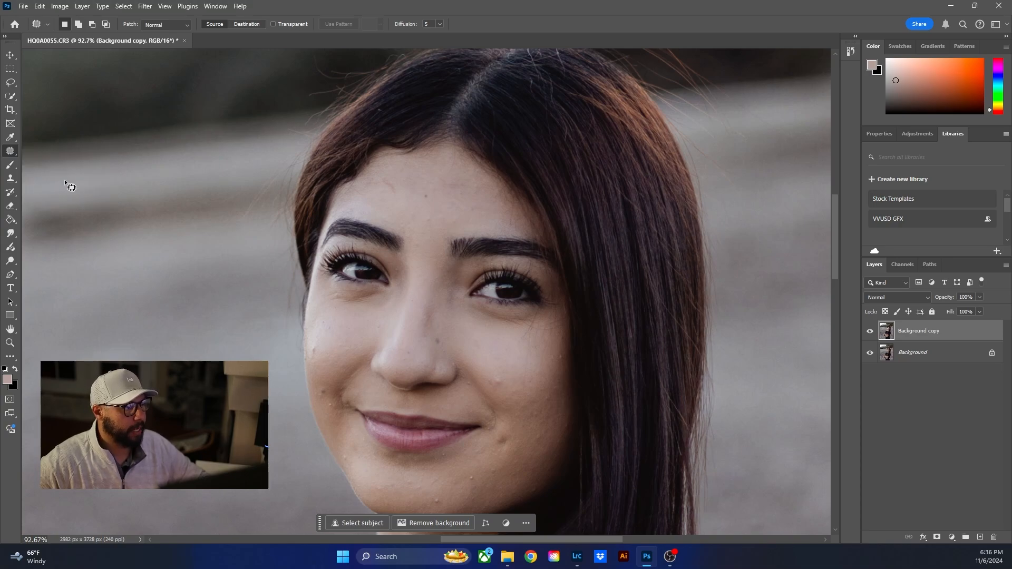
{"action": "scroll", "coordinate": [413, 203], "scroll_direction": "up", "scroll_amount": 5}
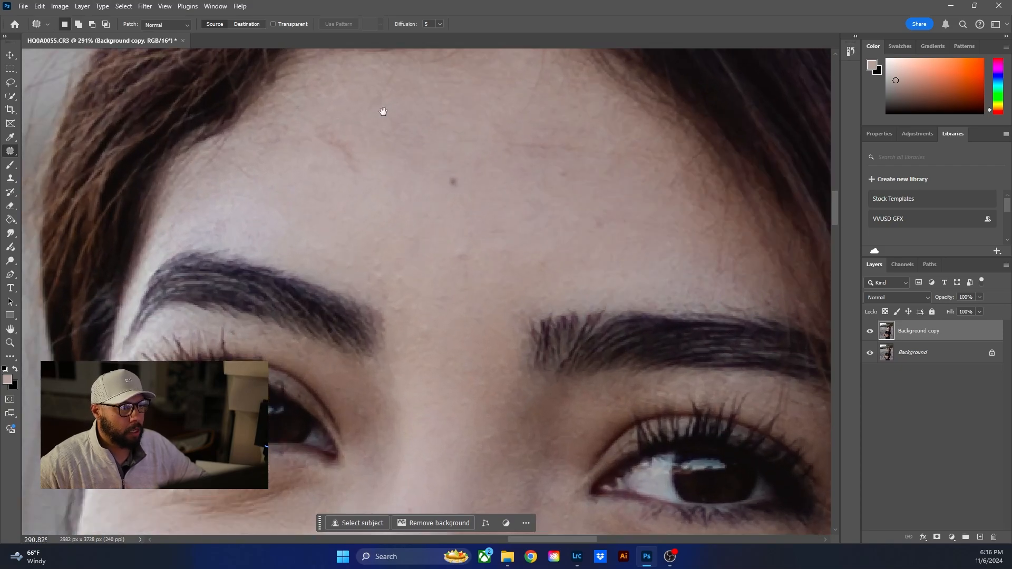
{"action": "left_click_drag", "start_coordinate": [384, 112], "coordinate": [403, 228]}
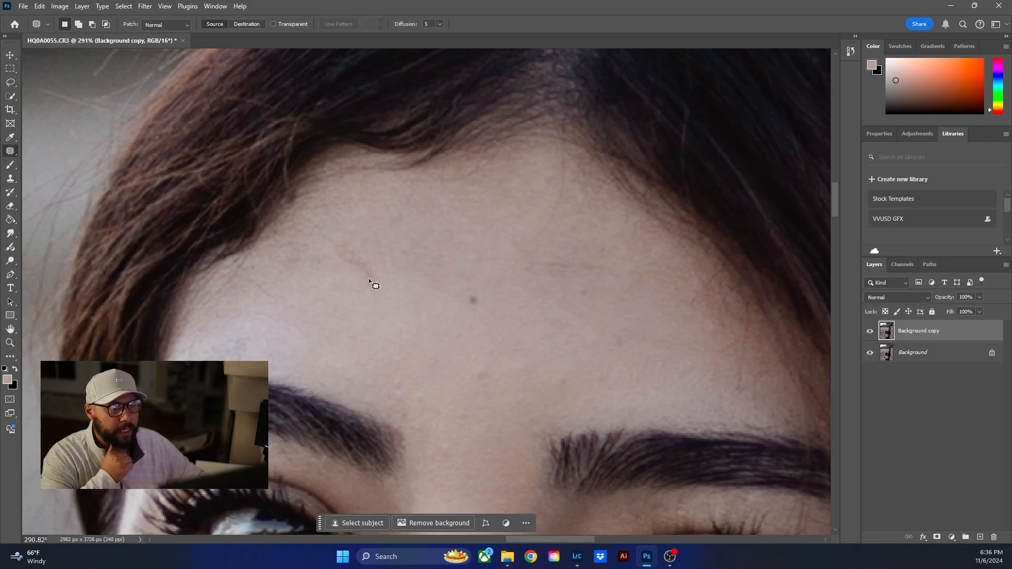
{"action": "mouse_move", "coordinate": [330, 248]}
{"action": "left_mouse_down"}
{"action": "mouse_move", "coordinate": [359, 286]}
{"action": "mouse_move", "coordinate": [370, 249]}
{"action": "mouse_move", "coordinate": [330, 246]}
{"action": "left_mouse_up"}
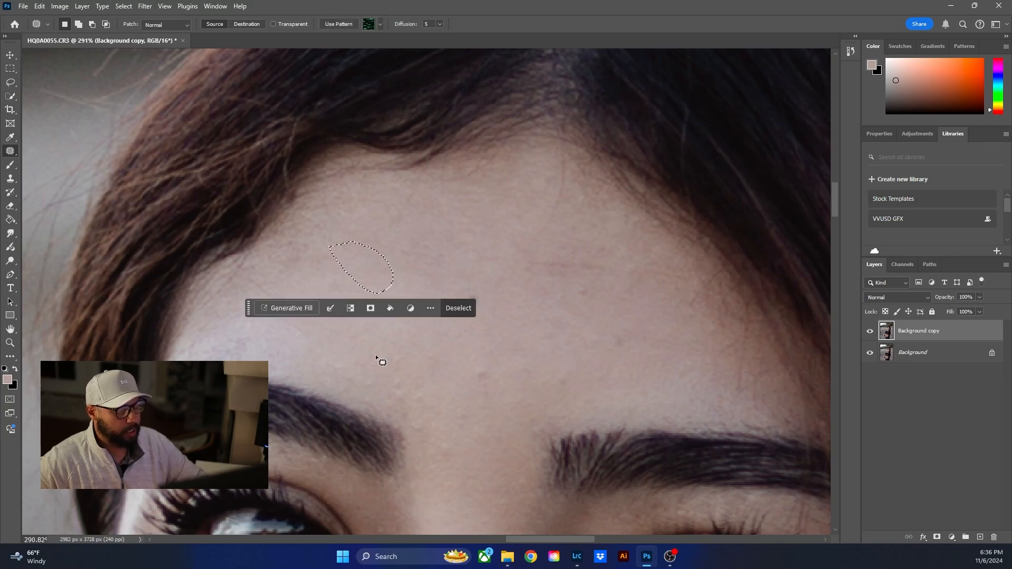
{"action": "key", "text": "ctrl+d"}
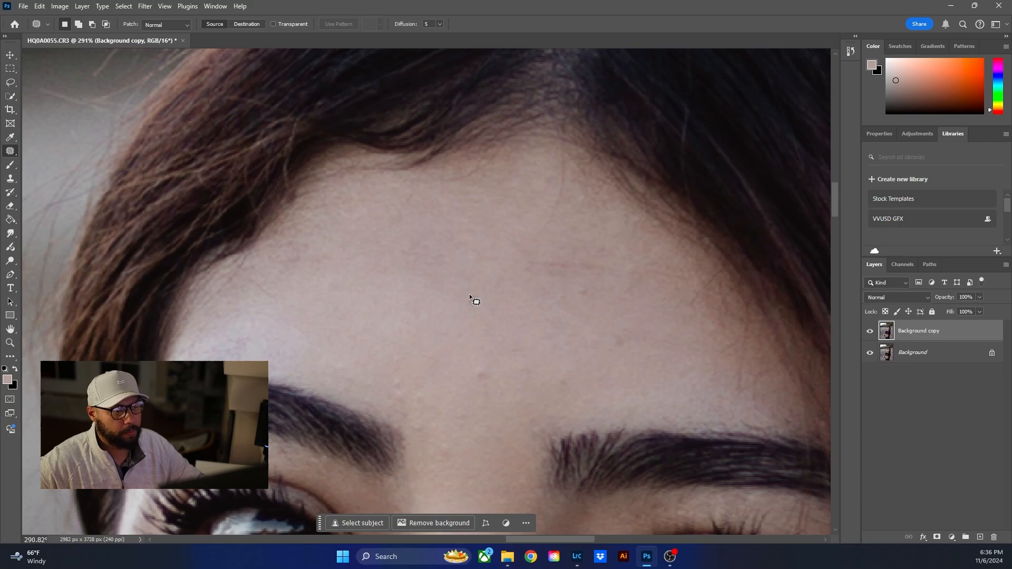
- Patch the dark spot in the middle of the forehead with clean skin from beside it
{"action": "mouse_move", "coordinate": [468, 291]}
{"action": "left_mouse_down"}
{"action": "mouse_move", "coordinate": [478, 315]}
{"action": "mouse_move", "coordinate": [492, 296]}
{"action": "mouse_move", "coordinate": [433, 291]}
{"action": "mouse_move", "coordinate": [425, 301]}
{"action": "mouse_move", "coordinate": [446, 283]}
{"action": "mouse_move", "coordinate": [430, 280]}
{"action": "mouse_move", "coordinate": [419, 296]}
{"action": "mouse_move", "coordinate": [444, 288]}
{"action": "mouse_move", "coordinate": [421, 343]}
{"action": "mouse_move", "coordinate": [321, 417]}
{"action": "left_mouse_up"}
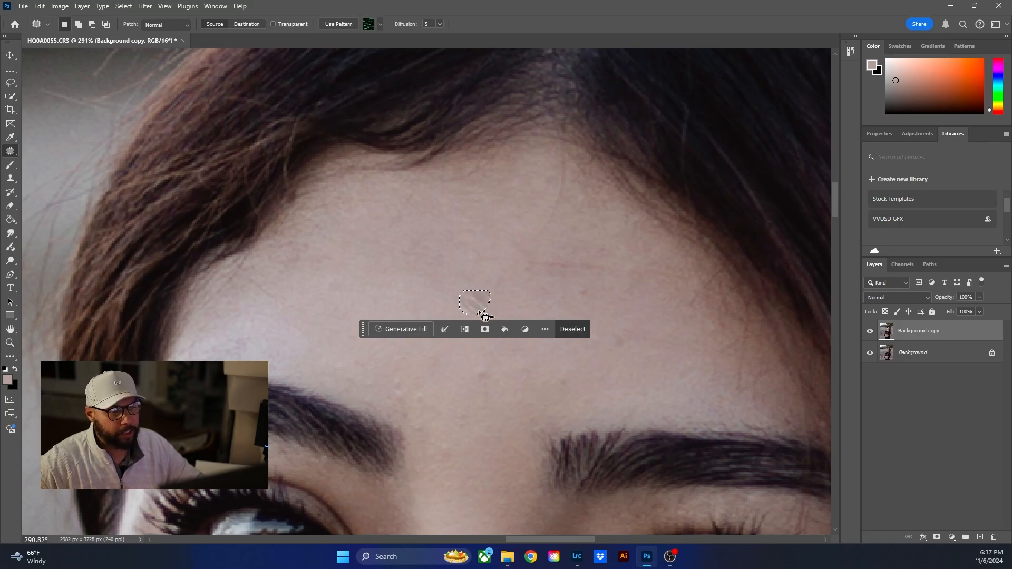
{"action": "key", "text": "ctrl+z"}
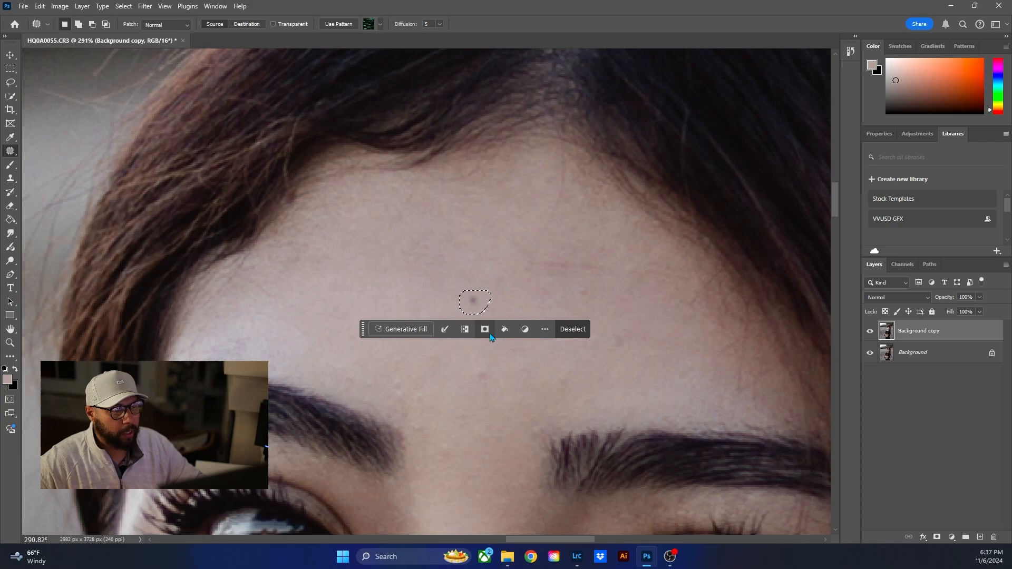
{"action": "left_click_drag", "start_coordinate": [476, 303], "coordinate": [437, 297]}
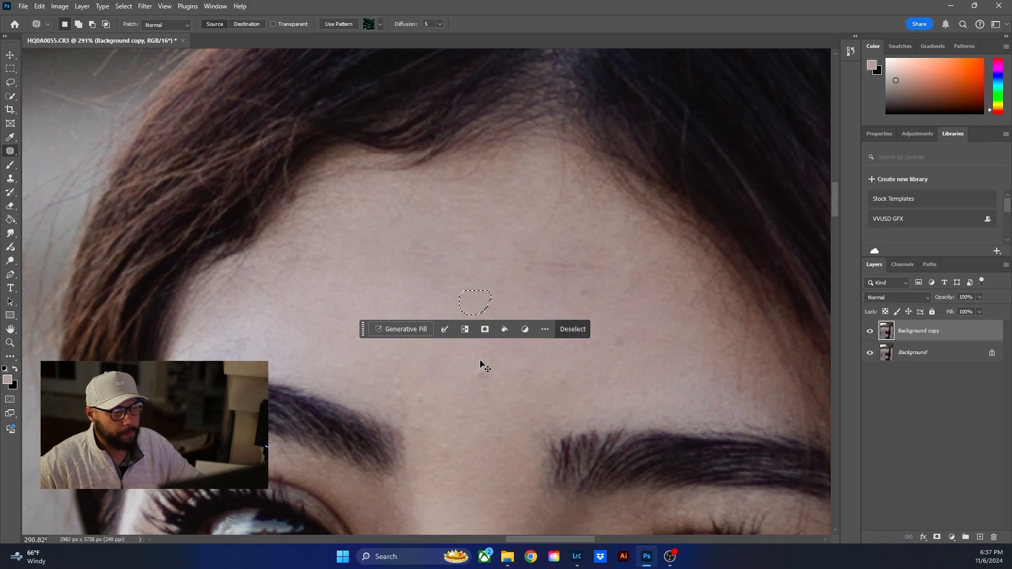
{"action": "key", "text": "ctrl+d"}
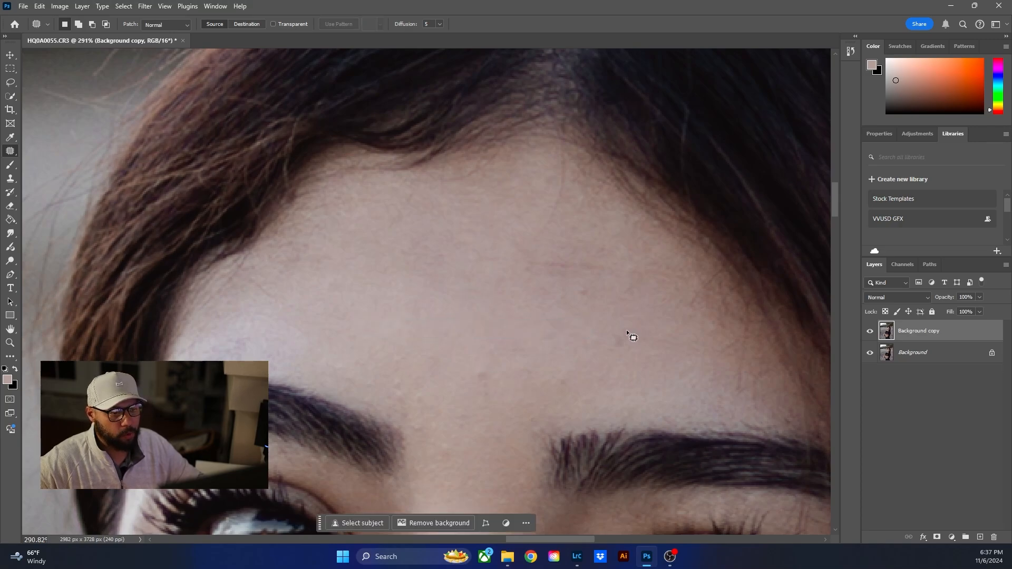
- Patch the remaining marks and the fine red line on the right side of the forehead, plus the spot above the nose bridge
{"action": "mouse_move", "coordinate": [626, 332]}
{"action": "left_mouse_down"}
{"action": "mouse_move", "coordinate": [600, 349]}
{"action": "mouse_move", "coordinate": [626, 336]}
{"action": "mouse_move", "coordinate": [567, 285]}
{"action": "mouse_move", "coordinate": [593, 290]}
{"action": "mouse_move", "coordinate": [526, 293]}
{"action": "mouse_move", "coordinate": [597, 276]}
{"action": "mouse_move", "coordinate": [524, 263]}
{"action": "left_mouse_up"}
{"action": "left_click_drag", "start_coordinate": [568, 265], "coordinate": [546, 311]}
{"action": "mouse_move", "coordinate": [549, 201]}
{"action": "left_mouse_down"}
{"action": "mouse_move", "coordinate": [565, 211]}
{"action": "mouse_move", "coordinate": [555, 186]}
{"action": "mouse_move", "coordinate": [514, 245]}
{"action": "left_mouse_up"}
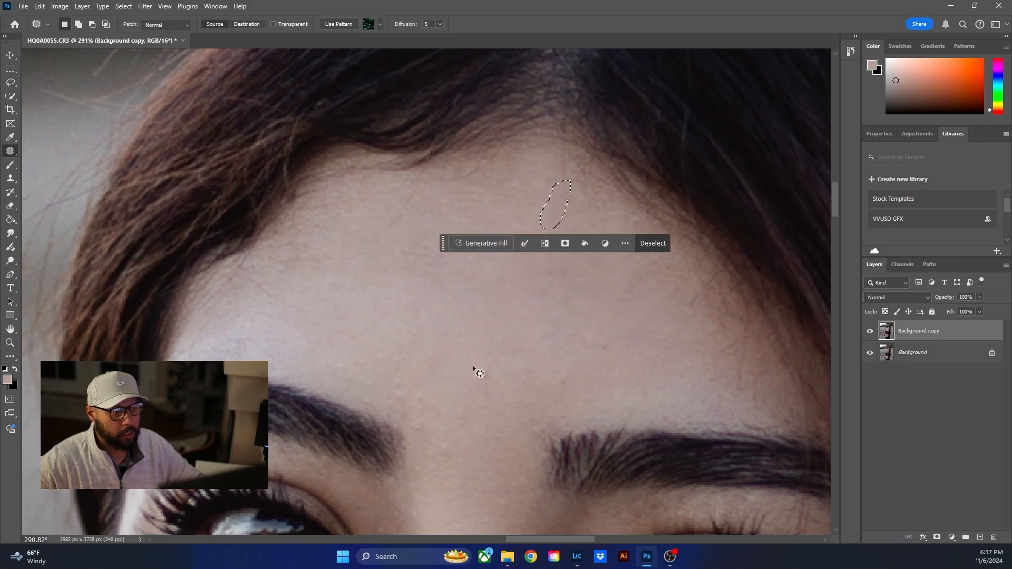
{"action": "mouse_move", "coordinate": [475, 367]}
{"action": "left_mouse_down"}
{"action": "mouse_move", "coordinate": [491, 395]}
{"action": "mouse_move", "coordinate": [479, 369]}
{"action": "left_mouse_up"}
{"action": "left_click_drag", "start_coordinate": [484, 381], "coordinate": [511, 354]}
{"action": "left_click", "coordinate": [439, 385]}
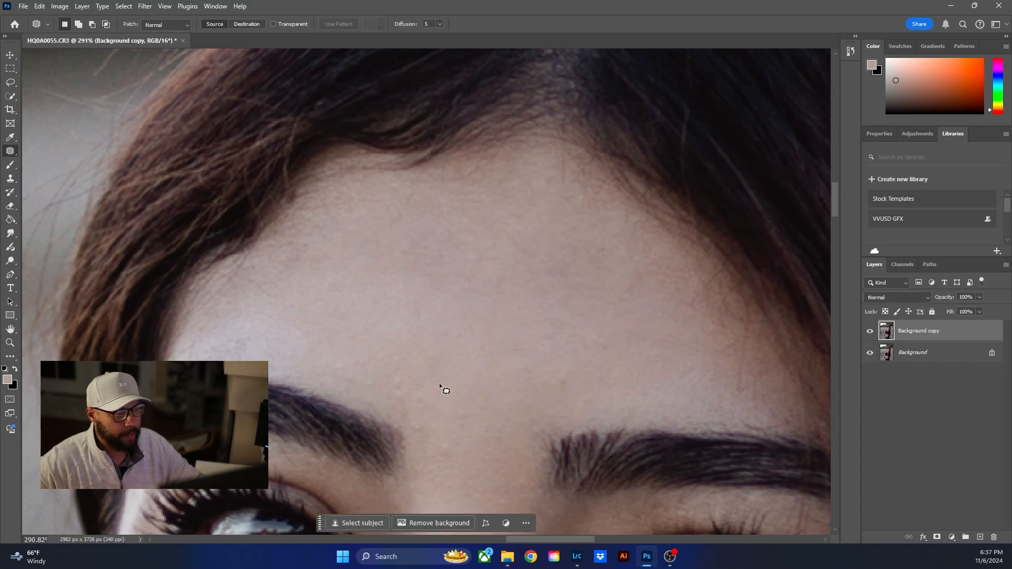
- Patch the small bumps above the inner end of the left eyebrow and the uneven skin on the upper-left forehead
{"action": "mouse_move", "coordinate": [402, 379]}
{"action": "left_mouse_down"}
{"action": "mouse_move", "coordinate": [382, 372]}
{"action": "mouse_move", "coordinate": [395, 347]}
{"action": "mouse_move", "coordinate": [422, 363]}
{"action": "left_mouse_up"}
{"action": "left_click", "coordinate": [383, 371]}
{"action": "left_click", "coordinate": [558, 380]}
{"action": "scroll", "coordinate": [585, 375], "scroll_direction": "down", "scroll_amount": 2}
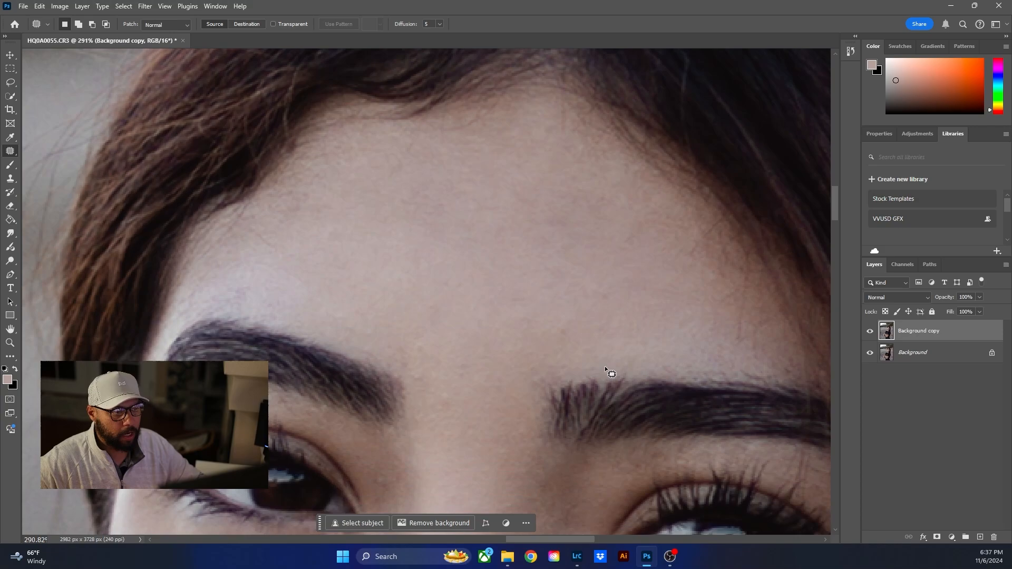
{"action": "left_click_drag", "start_coordinate": [287, 187], "coordinate": [286, 225]}
{"action": "left_click_drag", "start_coordinate": [308, 200], "coordinate": [380, 269]}
{"action": "key", "text": "ctrl+d"}
{"action": "scroll", "coordinate": [510, 373], "scroll_direction": "down", "scroll_amount": 3}
{"action": "key", "text": "ctrl+d"}
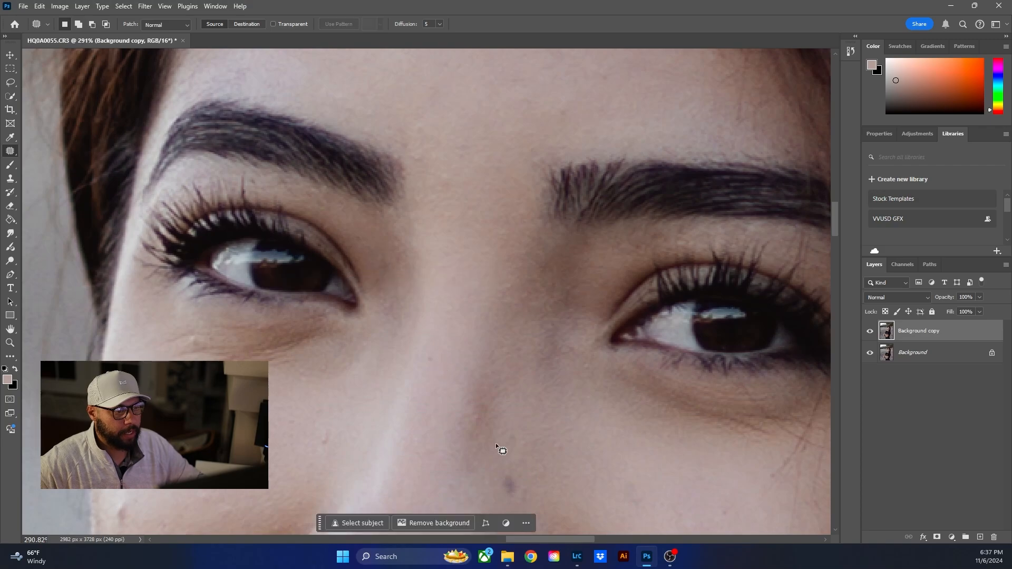
- Patch the dark spot on the side of the nose and the small blemish near its tip
{"action": "scroll", "coordinate": [496, 443], "scroll_direction": "down", "scroll_amount": 3}
{"action": "mouse_move", "coordinate": [513, 382]}
{"action": "left_mouse_down"}
{"action": "mouse_move", "coordinate": [503, 425]}
{"action": "mouse_move", "coordinate": [509, 403]}
{"action": "mouse_move", "coordinate": [469, 406]}
{"action": "left_mouse_up"}
{"action": "key", "text": "ctrl+d"}
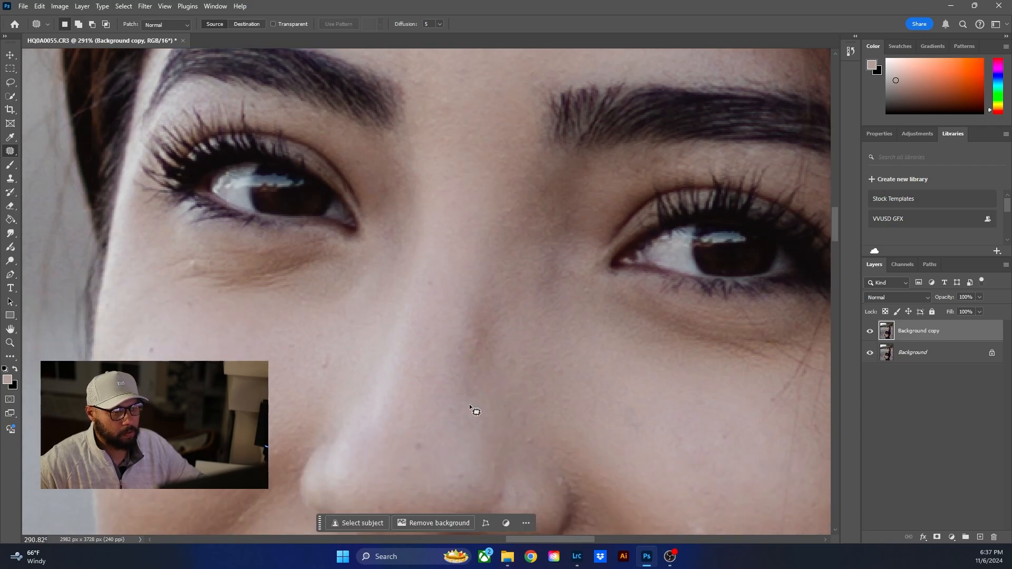
{"action": "scroll", "coordinate": [468, 405], "scroll_direction": "down", "scroll_amount": 2}
{"action": "left_click_drag", "start_coordinate": [368, 368], "coordinate": [336, 416]}
{"action": "key", "text": "ctrl+d"}
- Patch the small spots on the cheek at the left side of the face
{"action": "mouse_move", "coordinate": [251, 374]}
{"action": "left_mouse_down"}
{"action": "mouse_move", "coordinate": [236, 380]}
{"action": "mouse_move", "coordinate": [250, 375]}
{"action": "left_mouse_up"}
{"action": "mouse_move", "coordinate": [244, 379]}
{"action": "left_mouse_down"}
{"action": "mouse_move", "coordinate": [278, 373]}
{"action": "mouse_move", "coordinate": [232, 358]}
{"action": "mouse_move", "coordinate": [256, 371]}
{"action": "mouse_move", "coordinate": [235, 380]}
{"action": "left_mouse_up"}
{"action": "key", "text": "ctrl+d"}
{"action": "key", "text": "ctrl+d"}
- Patch the remaining dark spot on the nose tip and the small blemishes around the right nostril
{"action": "key", "text": "ctrl+d"}
{"action": "scroll", "coordinate": [317, 412], "scroll_direction": "down", "scroll_amount": 3}
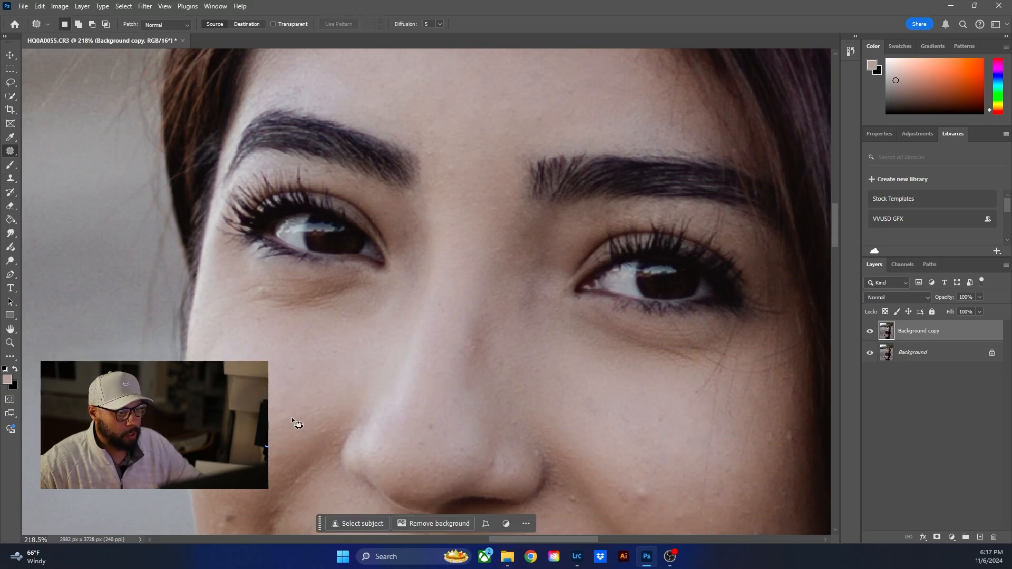
{"action": "left_click_drag", "start_coordinate": [434, 318], "coordinate": [433, 320]}
{"action": "left_click_drag", "start_coordinate": [430, 324], "coordinate": [436, 308]}
{"action": "key", "text": "ctrl+d"}
{"action": "mouse_move", "coordinate": [540, 347]}
{"action": "left_mouse_down"}
{"action": "mouse_move", "coordinate": [512, 325]}
{"action": "mouse_move", "coordinate": [521, 315]}
{"action": "left_mouse_up"}
{"action": "key", "text": "ctrl+d"}
- Patch the raised bumps on the right cheek beside the nose with smooth neighbouring skin
{"action": "key", "text": "ctrl+d"}
{"action": "left_click_drag", "start_coordinate": [493, 361], "coordinate": [498, 354]}
{"action": "key", "text": "ctrl+d"}
{"action": "mouse_move", "coordinate": [637, 386]}
{"action": "left_mouse_down"}
{"action": "mouse_move", "coordinate": [605, 391]}
{"action": "mouse_move", "coordinate": [652, 404]}
{"action": "left_mouse_up"}
{"action": "mouse_move", "coordinate": [633, 393]}
{"action": "left_mouse_down"}
{"action": "mouse_move", "coordinate": [640, 354]}
{"action": "mouse_move", "coordinate": [656, 360]}
{"action": "left_mouse_up"}
- Patch the blemishes on the lower-left cheek near the mouth and along the cheek's outer edge
{"action": "key", "text": "ctrl+d"}
{"action": "mouse_move", "coordinate": [573, 396]}
{"action": "left_mouse_down"}
{"action": "mouse_move", "coordinate": [562, 399]}
{"action": "mouse_move", "coordinate": [594, 420]}
{"action": "left_mouse_up"}
{"action": "key", "text": "ctrl+d"}
{"action": "left_click_drag", "start_coordinate": [259, 448], "coordinate": [256, 446]}
{"action": "left_click_drag", "start_coordinate": [253, 446], "coordinate": [235, 423]}
{"action": "key", "text": "ctrl+d"}
{"action": "left_click_drag", "start_coordinate": [234, 426], "coordinate": [232, 416]}
{"action": "key", "text": "ctrl+d"}
{"action": "left_click_drag", "start_coordinate": [197, 263], "coordinate": [204, 298]}
- Patch the small blemishes below the lips and on the chin with clean surrounding skin
{"action": "key", "text": "ctrl+d"}
{"action": "scroll", "coordinate": [627, 392], "scroll_direction": "down", "scroll_amount": 3}
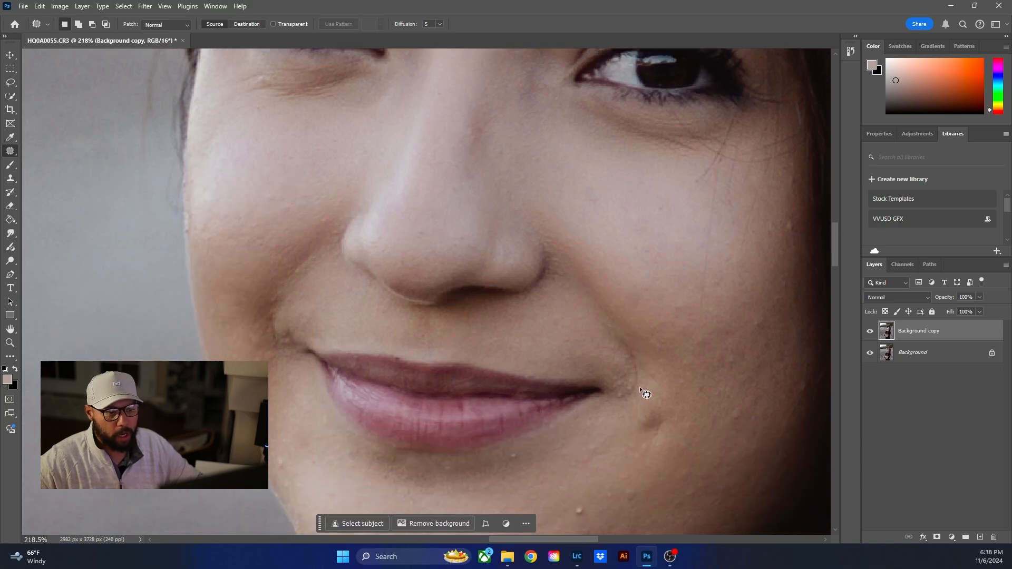
{"action": "scroll", "coordinate": [638, 414], "scroll_direction": "down", "scroll_amount": 3}
{"action": "left_click_drag", "start_coordinate": [393, 440], "coordinate": [393, 442]}
{"action": "left_click_drag", "start_coordinate": [393, 447], "coordinate": [391, 423]}
{"action": "key", "text": "ctrl+d"}
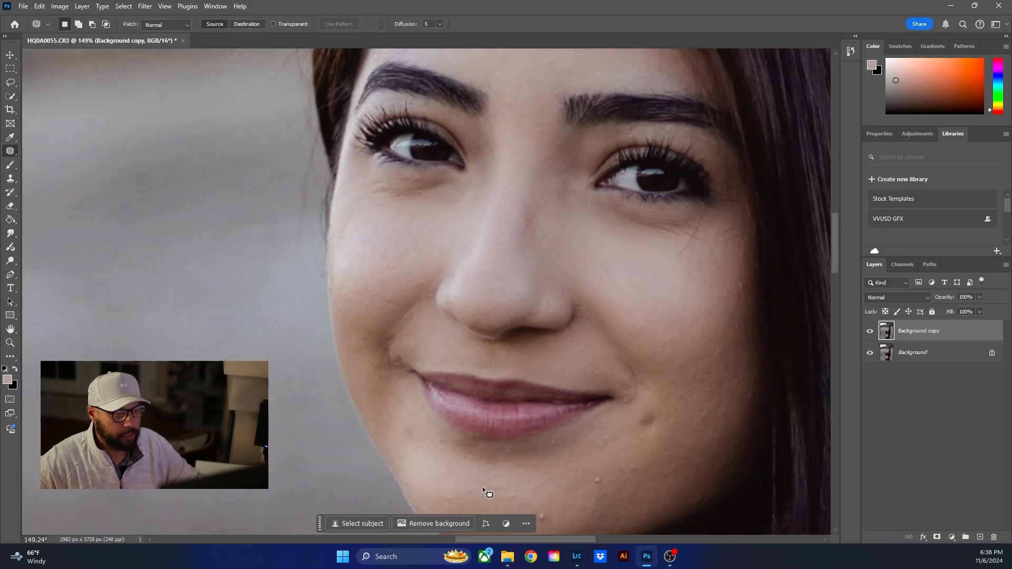
{"action": "scroll", "coordinate": [484, 488], "scroll_direction": "down", "scroll_amount": 2}
{"action": "mouse_move", "coordinate": [539, 470]}
{"action": "left_mouse_down"}
{"action": "mouse_move", "coordinate": [525, 475]}
{"action": "mouse_move", "coordinate": [551, 456]}
{"action": "left_mouse_up"}
- Patch the raised bump on the chin and the larger blemish beside the right mouth corner with clean nearby skin
{"action": "key", "text": "ctrl+d"}
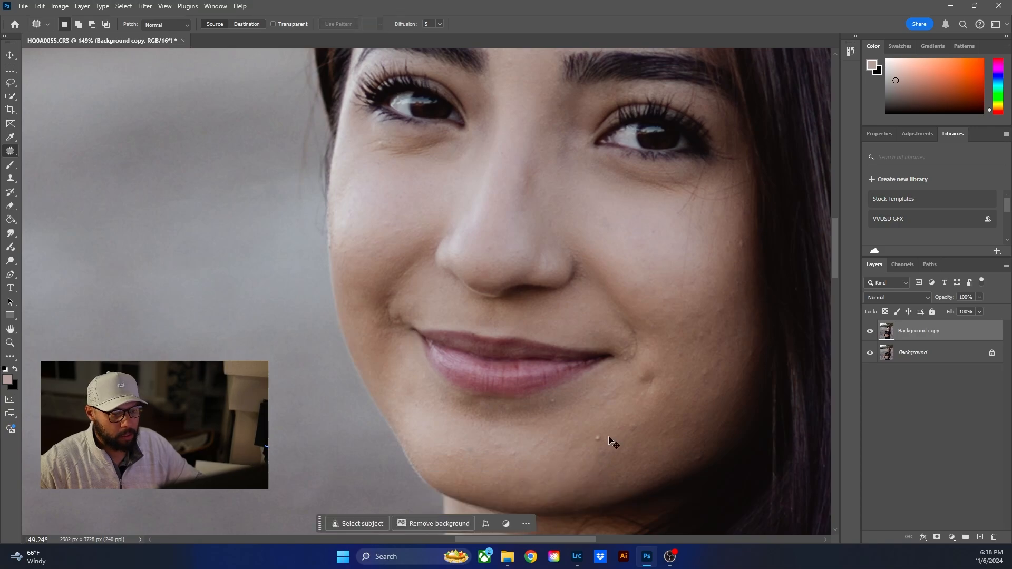
{"action": "mouse_move", "coordinate": [600, 428]}
{"action": "left_mouse_down"}
{"action": "mouse_move", "coordinate": [596, 450]}
{"action": "mouse_move", "coordinate": [602, 429]}
{"action": "left_mouse_up"}
{"action": "mouse_move", "coordinate": [599, 440]}
{"action": "left_mouse_down"}
{"action": "mouse_move", "coordinate": [586, 444]}
{"action": "mouse_move", "coordinate": [647, 426]}
{"action": "mouse_move", "coordinate": [635, 423]}
{"action": "left_mouse_up"}
{"action": "key", "text": "ctrl+d"}
{"action": "left_click_drag", "start_coordinate": [634, 430], "coordinate": [599, 437]}
{"action": "key", "text": "ctrl+d"}
{"action": "mouse_move", "coordinate": [653, 368]}
{"action": "left_mouse_down"}
{"action": "mouse_move", "coordinate": [664, 377]}
{"action": "mouse_move", "coordinate": [657, 371]}
{"action": "left_mouse_up"}
{"action": "left_click_drag", "start_coordinate": [652, 381], "coordinate": [625, 423]}
- Patch the small spots just below the lower lip, on the middle of the chin and along the right jawline
{"action": "key", "text": "ctrl+d"}
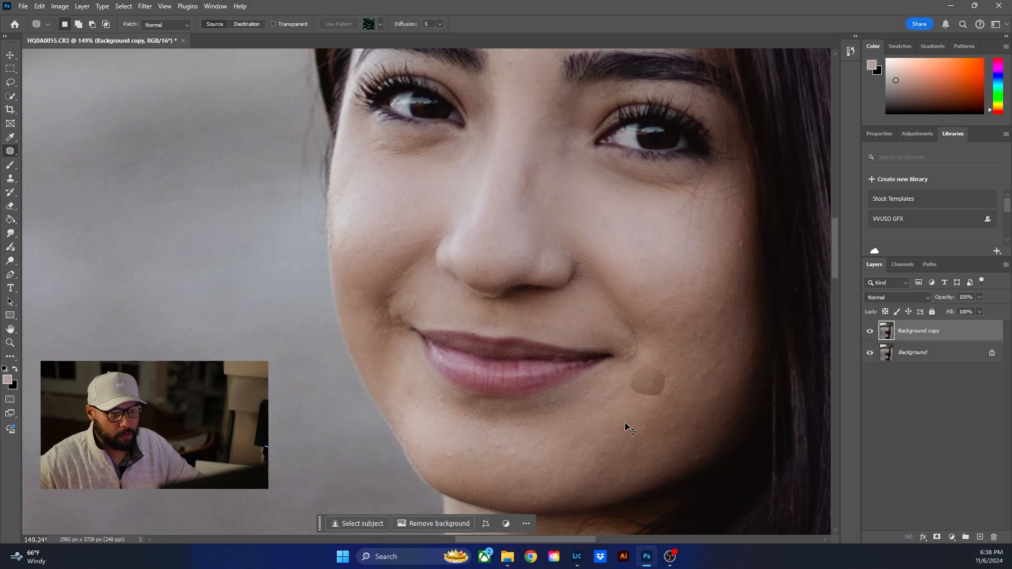
{"action": "mouse_move", "coordinate": [554, 397]}
{"action": "left_mouse_down"}
{"action": "mouse_move", "coordinate": [545, 402]}
{"action": "mouse_move", "coordinate": [553, 397]}
{"action": "mouse_move", "coordinate": [547, 448]}
{"action": "mouse_move", "coordinate": [545, 437]}
{"action": "left_mouse_up"}
{"action": "key", "text": "ctrl+d"}
{"action": "left_click_drag", "start_coordinate": [547, 443], "coordinate": [583, 451]}
{"action": "key", "text": "ctrl+d"}
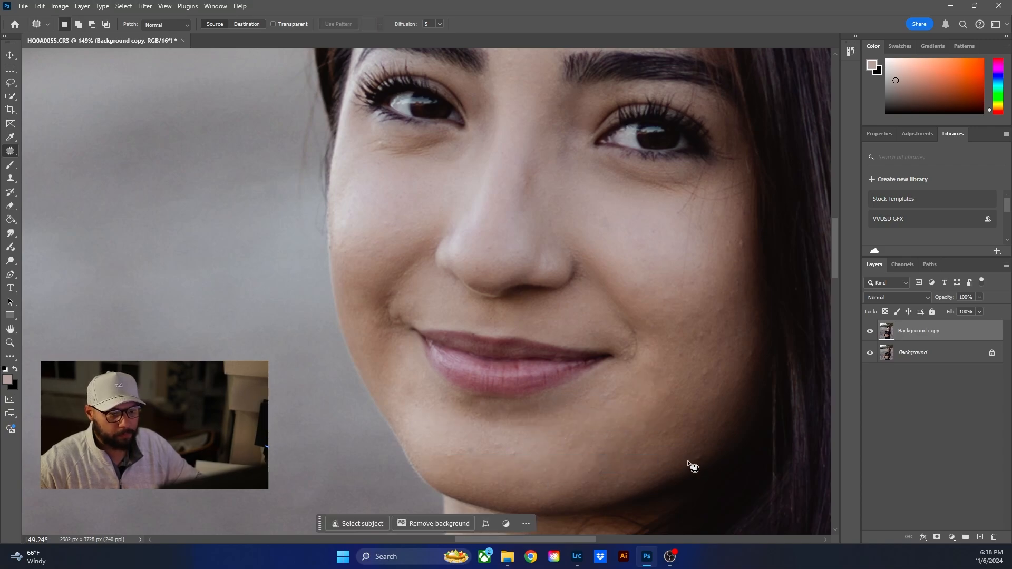
{"action": "mouse_move", "coordinate": [701, 457]}
{"action": "left_mouse_down"}
{"action": "mouse_move", "coordinate": [698, 465]}
{"action": "mouse_move", "coordinate": [681, 439]}
{"action": "left_mouse_up"}
{"action": "key", "text": "ctrl+d"}
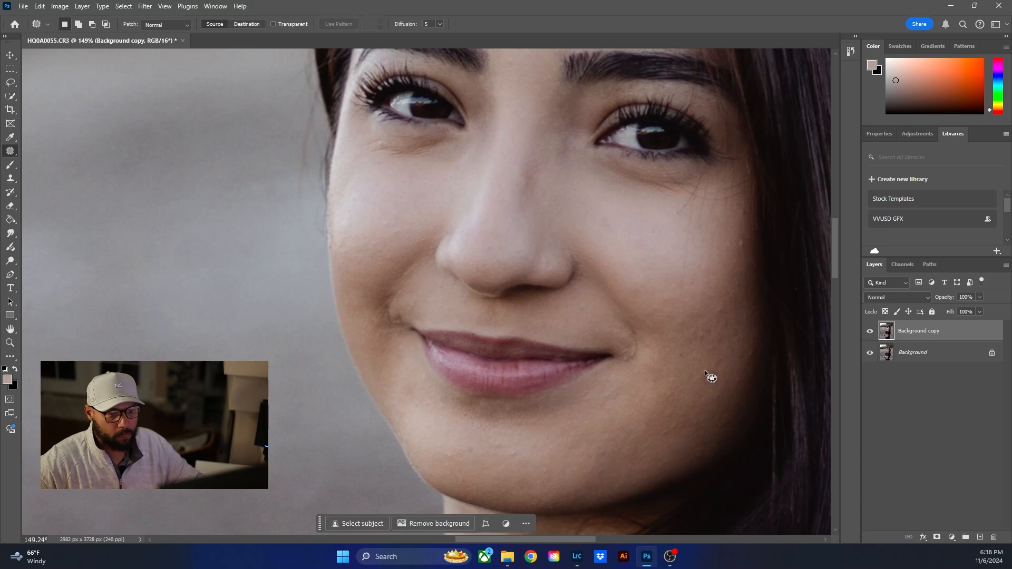
- Patch the blemishes running up the outer part of the right cheek with smooth skin just below each one
{"action": "left_click_drag", "start_coordinate": [707, 367], "coordinate": [705, 383]}
{"action": "left_click_drag", "start_coordinate": [698, 333], "coordinate": [701, 365]}
{"action": "key", "text": "ctrl+d"}
{"action": "left_click_drag", "start_coordinate": [724, 305], "coordinate": [724, 328]}
{"action": "key", "text": "ctrl+d"}
{"action": "left_click_drag", "start_coordinate": [737, 279], "coordinate": [733, 298]}
- Patch the bumps at the right cheek's outer edge near the hair and the small spot on the upper cheek
{"action": "key", "text": "ctrl+d"}
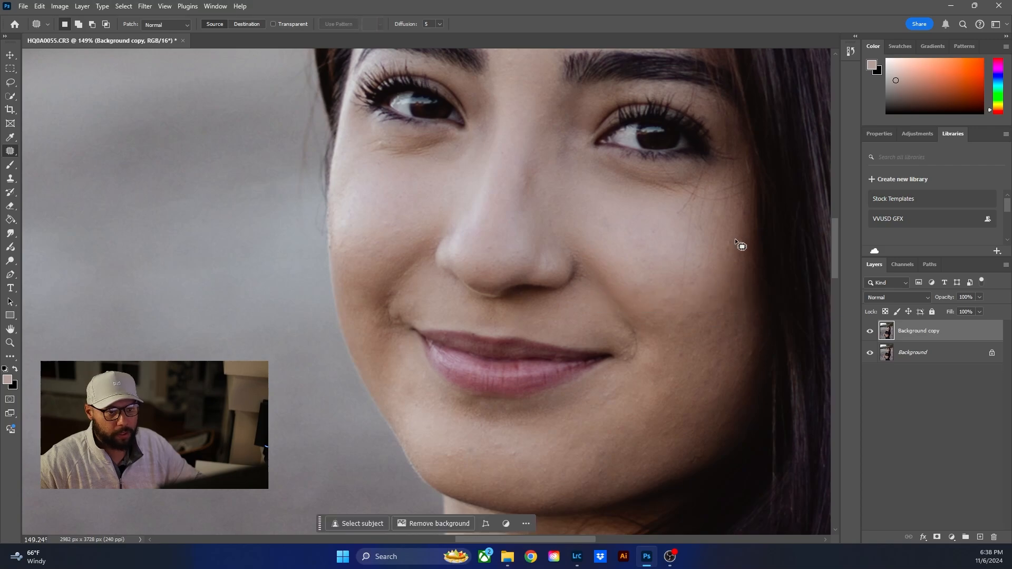
{"action": "mouse_move", "coordinate": [734, 239]}
{"action": "left_mouse_down"}
{"action": "mouse_move", "coordinate": [725, 279]}
{"action": "mouse_move", "coordinate": [744, 240]}
{"action": "left_mouse_up"}
{"action": "key", "text": "ctrl+d"}
{"action": "mouse_move", "coordinate": [741, 245]}
{"action": "left_mouse_down"}
{"action": "mouse_move", "coordinate": [679, 280]}
{"action": "mouse_move", "coordinate": [674, 305]}
{"action": "mouse_move", "coordinate": [689, 266]}
{"action": "left_mouse_up"}
{"action": "key", "text": "ctrl+d"}
{"action": "key", "text": "ctrl+d"}
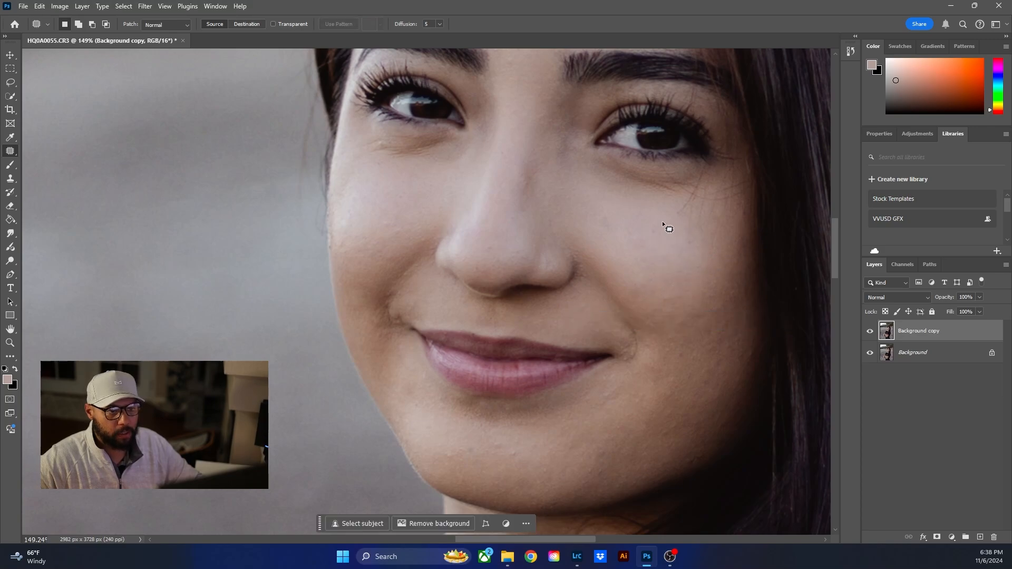
{"action": "mouse_move", "coordinate": [660, 222]}
{"action": "left_mouse_down"}
{"action": "mouse_move", "coordinate": [655, 236]}
{"action": "mouse_move", "coordinate": [660, 225]}
{"action": "left_mouse_up"}
{"action": "left_click_drag", "start_coordinate": [657, 232], "coordinate": [665, 255]}
- Patch away the stray hair strands below the right eye and the small bumps under the left eye
{"action": "key", "text": "ctrl+d"}
{"action": "mouse_move", "coordinate": [682, 202]}
{"action": "left_mouse_down"}
{"action": "mouse_move", "coordinate": [692, 247]}
{"action": "mouse_move", "coordinate": [683, 203]}
{"action": "left_mouse_up"}
{"action": "left_click_drag", "start_coordinate": [683, 222], "coordinate": [628, 233]}
{"action": "key", "text": "ctrl+d"}
{"action": "mouse_move", "coordinate": [684, 199]}
{"action": "left_mouse_down"}
{"action": "mouse_move", "coordinate": [703, 186]}
{"action": "mouse_move", "coordinate": [684, 204]}
{"action": "mouse_move", "coordinate": [704, 260]}
{"action": "left_mouse_up"}
{"action": "key", "text": "ctrl+d"}
{"action": "mouse_move", "coordinate": [693, 205]}
{"action": "left_mouse_down"}
{"action": "mouse_move", "coordinate": [726, 220]}
{"action": "mouse_move", "coordinate": [694, 207]}
{"action": "left_mouse_up"}
{"action": "left_click_drag", "start_coordinate": [710, 227], "coordinate": [679, 283]}
{"action": "key", "text": "ctrl+d"}
{"action": "mouse_move", "coordinate": [691, 203]}
{"action": "left_mouse_down"}
{"action": "mouse_move", "coordinate": [729, 210]}
{"action": "mouse_move", "coordinate": [699, 201]}
{"action": "mouse_move", "coordinate": [697, 266]}
{"action": "left_mouse_up"}
{"action": "key", "text": "ctrl+d"}
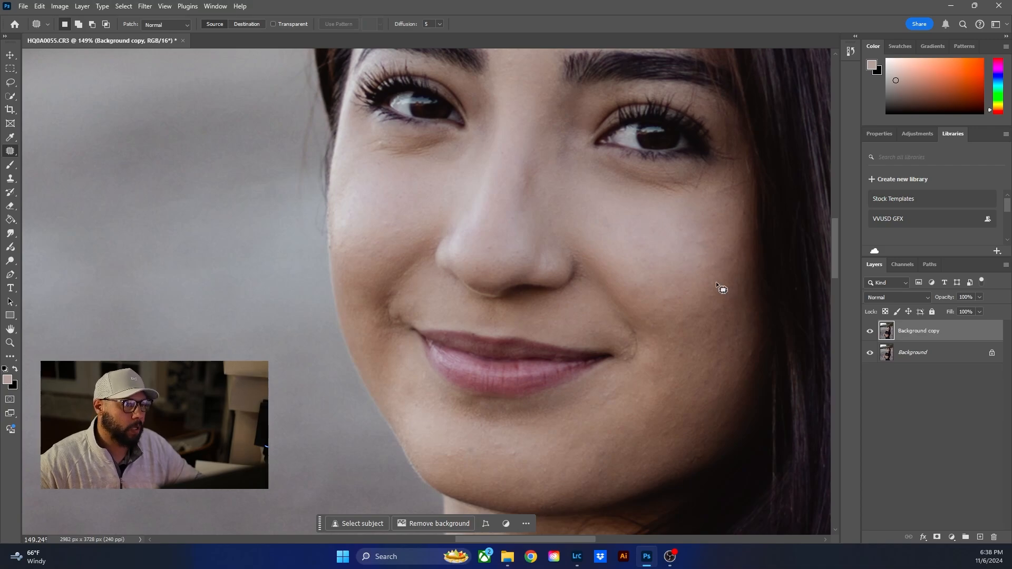
{"action": "mouse_move", "coordinate": [385, 136]}
{"action": "left_mouse_down"}
{"action": "mouse_move", "coordinate": [370, 143]}
{"action": "mouse_move", "coordinate": [384, 147]}
{"action": "mouse_move", "coordinate": [411, 213]}
{"action": "left_mouse_up"}
{"action": "key", "text": "ctrl+d"}
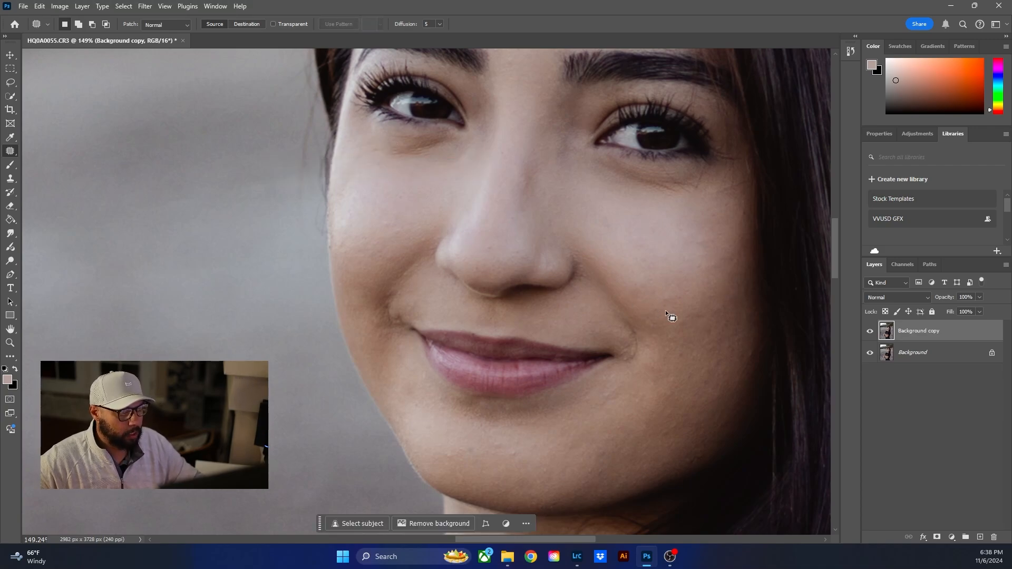
- Compare the face before and after patching by toggling the Background copy layer's visibility, ending with it shown
{"action": "scroll", "coordinate": [667, 309], "scroll_direction": "down", "scroll_amount": 6}
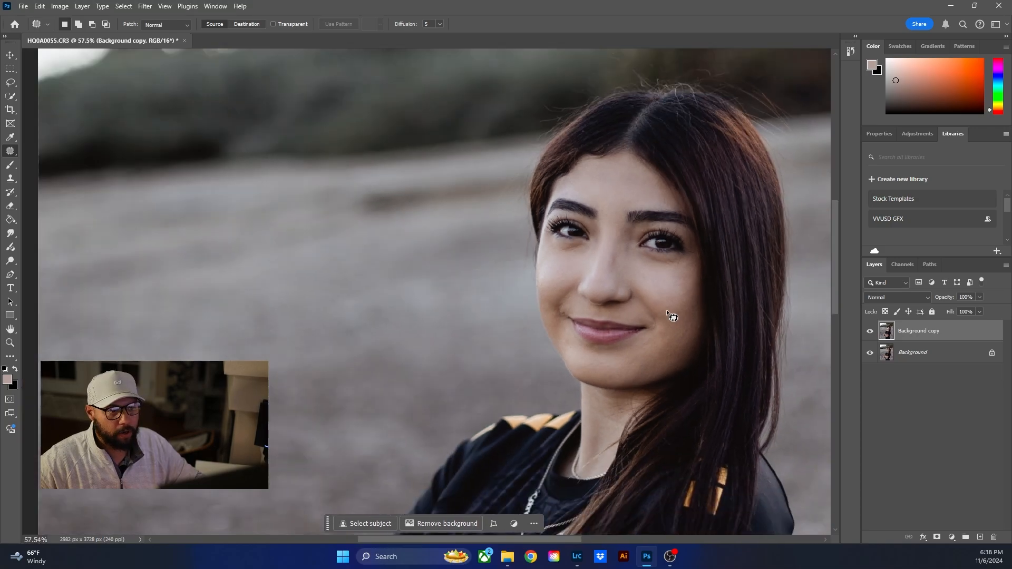
{"action": "scroll", "coordinate": [667, 309], "scroll_direction": "down", "scroll_amount": 1}
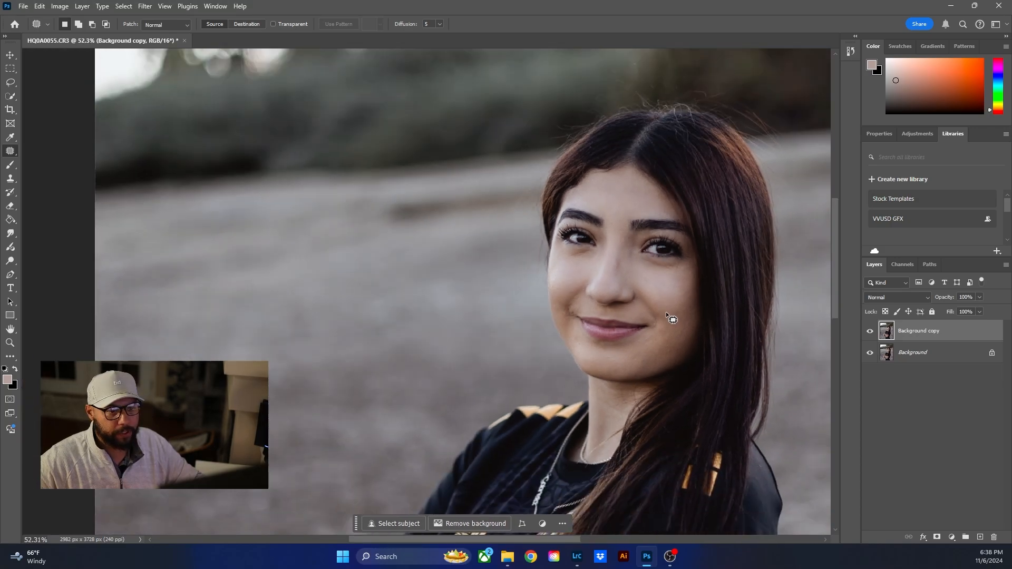
{"action": "left_click", "coordinate": [871, 332]}
{"action": "scroll", "coordinate": [744, 309], "scroll_direction": "up", "scroll_amount": 6}
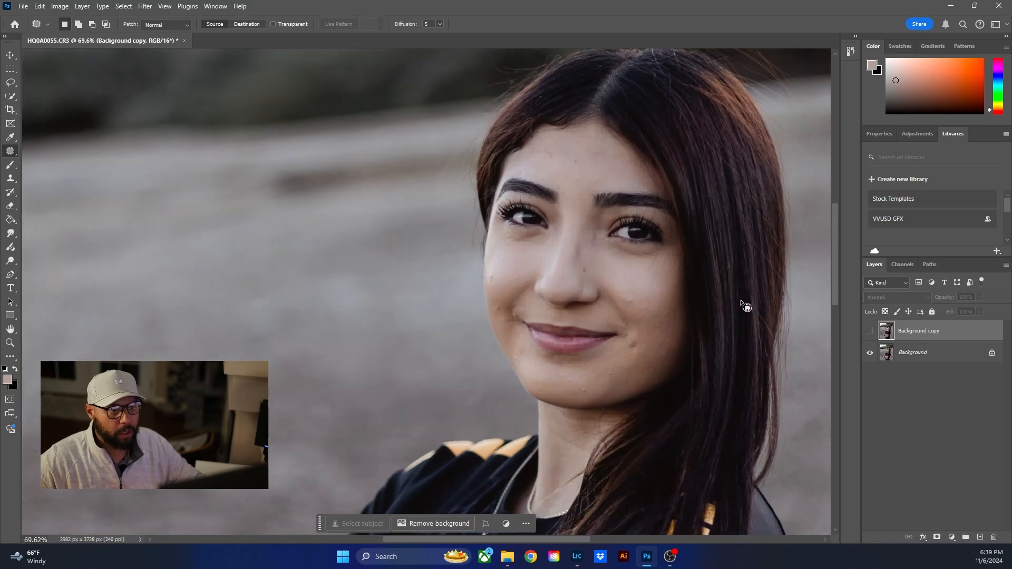
{"action": "scroll", "coordinate": [680, 311], "scroll_direction": "up", "scroll_amount": 2}
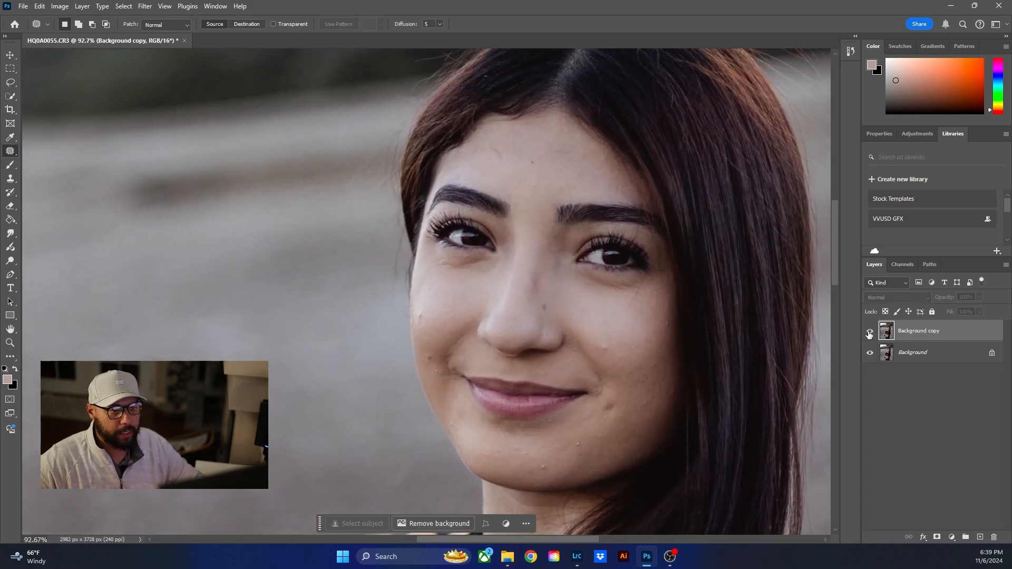
{"action": "left_click", "coordinate": [870, 332]}
{"action": "left_click", "coordinate": [870, 332]}
{"action": "left_click", "coordinate": [870, 332]}
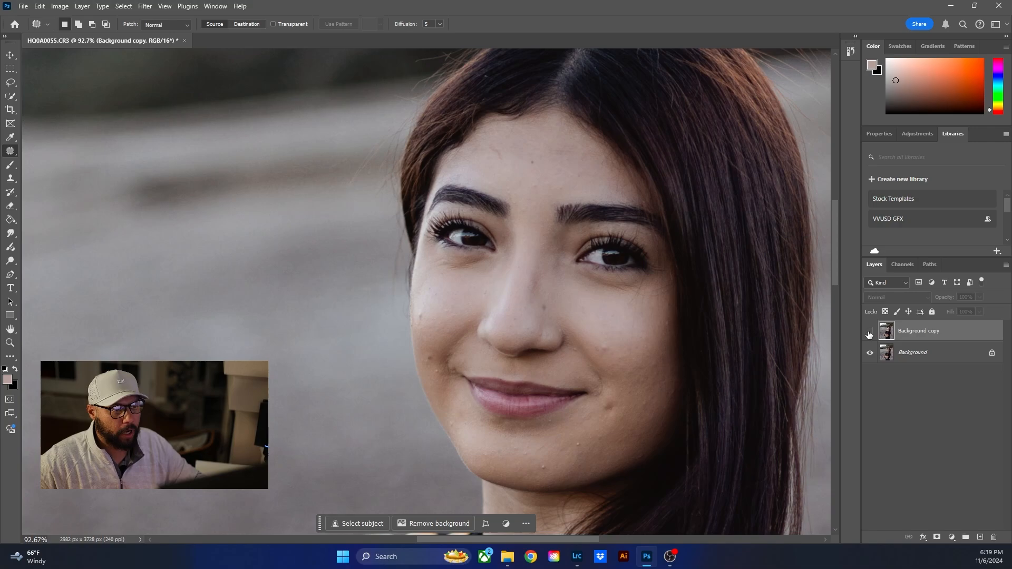
{"action": "left_click", "coordinate": [870, 332]}
{"action": "left_click", "coordinate": [870, 332]}
{"action": "left_click", "coordinate": [870, 331]}
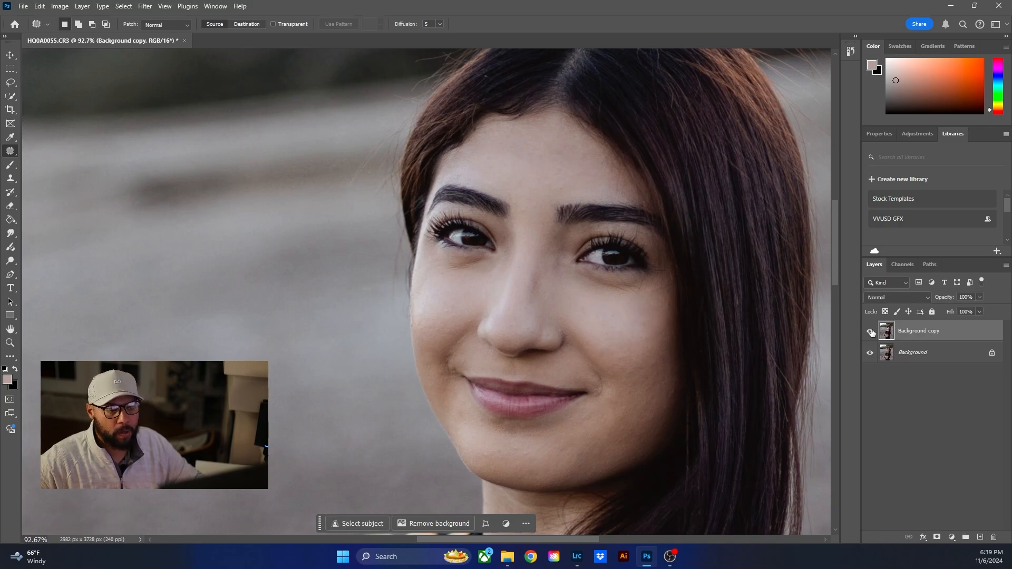
- Set up the Brush tool with a Soft Round tip, Lighten mode and 19% opacity
{"action": "scroll", "coordinate": [465, 309], "scroll_direction": "down", "scroll_amount": 4}
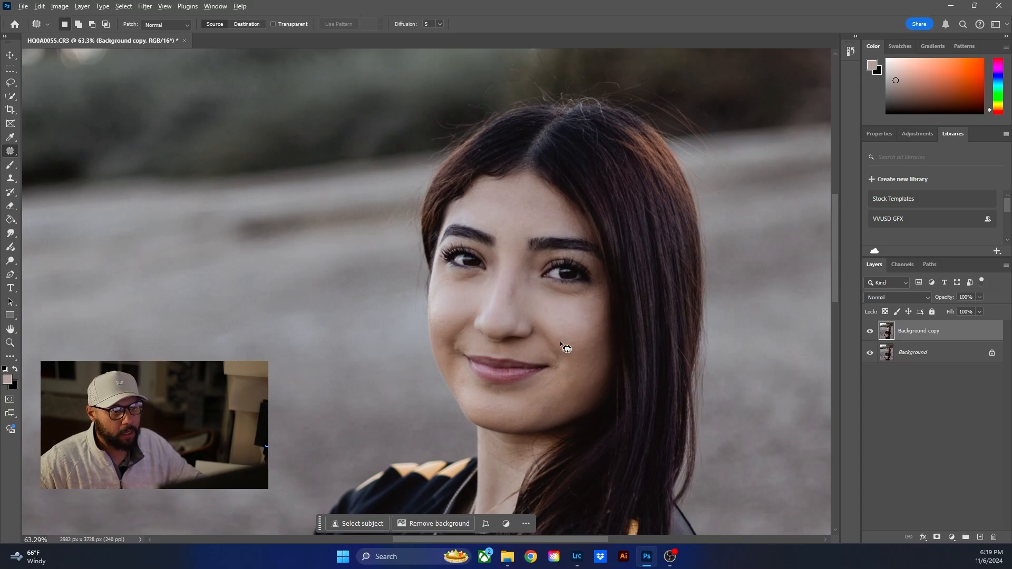
{"action": "scroll", "coordinate": [560, 340], "scroll_direction": "up", "scroll_amount": 2}
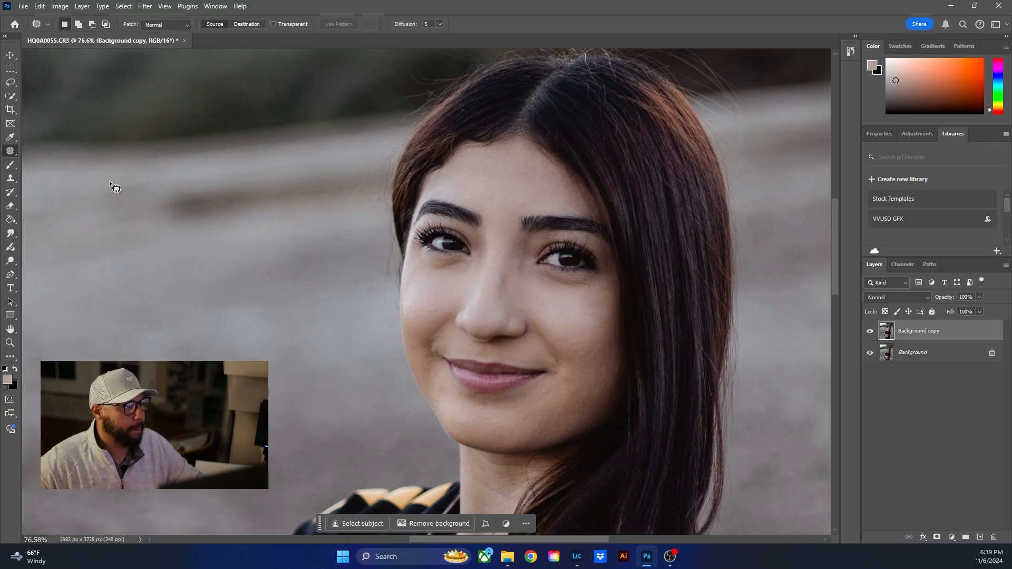
{"action": "left_click", "coordinate": [10, 167]}
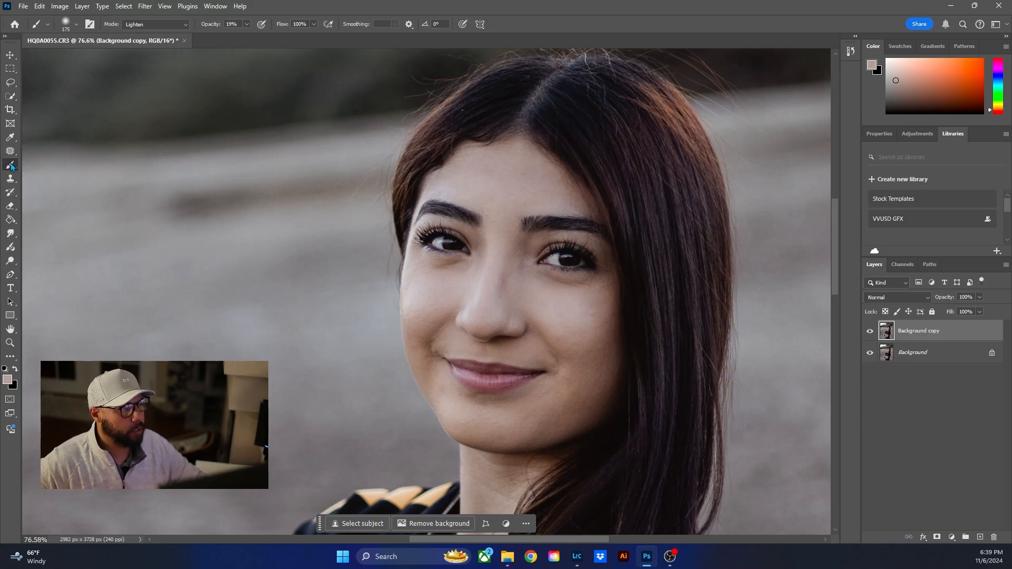
{"action": "right_click", "coordinate": [13, 167]}
{"action": "left_click", "coordinate": [89, 168]}
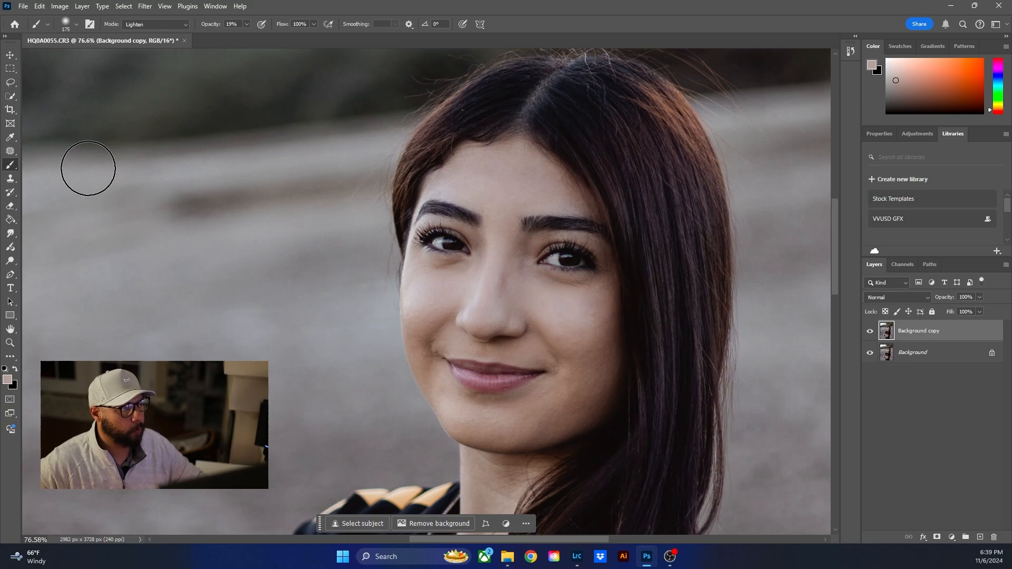
{"action": "left_click", "coordinate": [76, 26]}
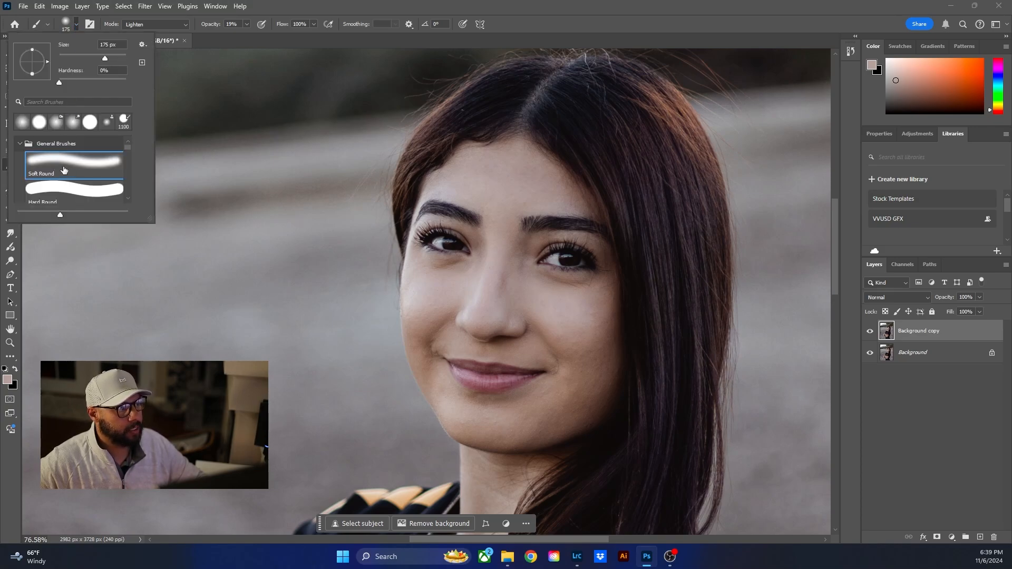
{"action": "left_click", "coordinate": [153, 26]}
{"action": "left_click", "coordinate": [155, 25]}
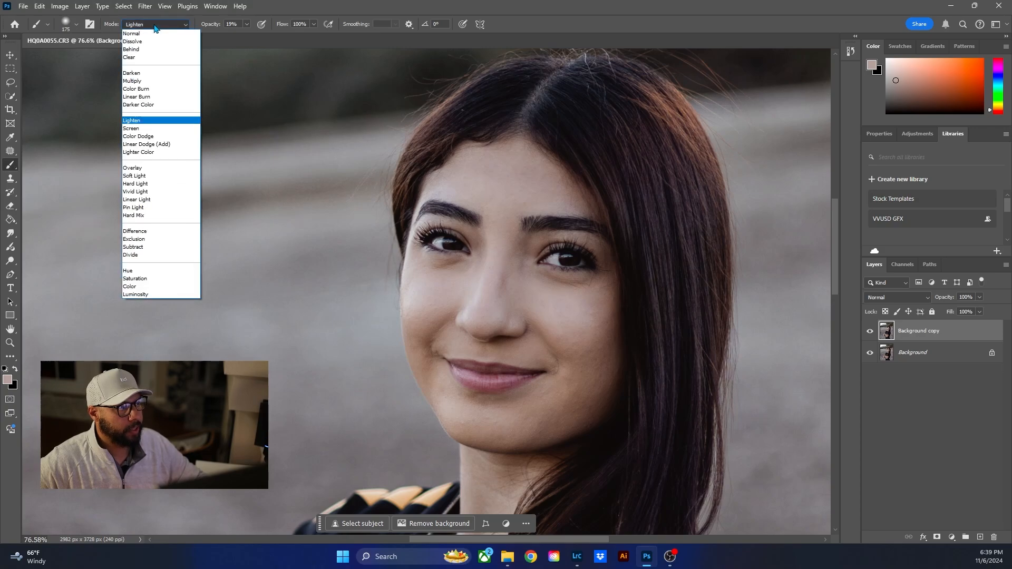
{"action": "left_click", "coordinate": [157, 121]}
{"action": "left_click", "coordinate": [246, 24]}
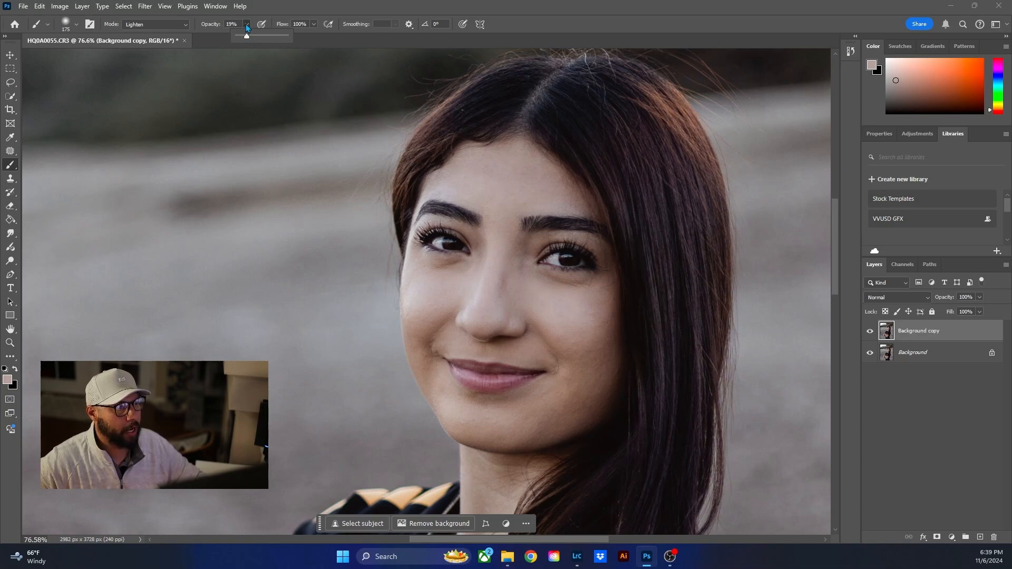
{"action": "left_click", "coordinate": [246, 25]}
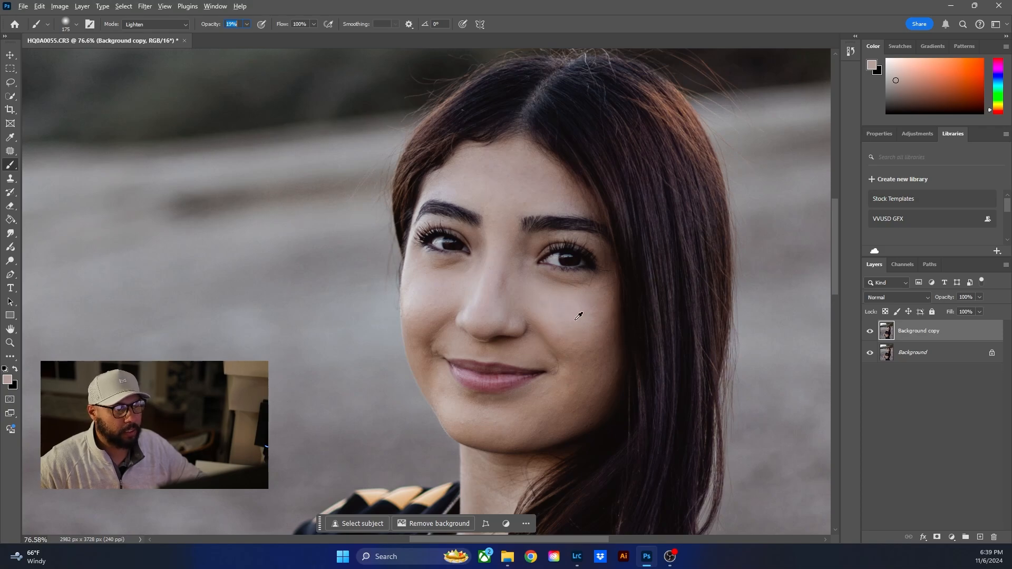
- Sample the light skin tone on the cheek below the right eye as the brush colour
{"action": "left_click", "coordinate": [493, 105], "text": "alt"}
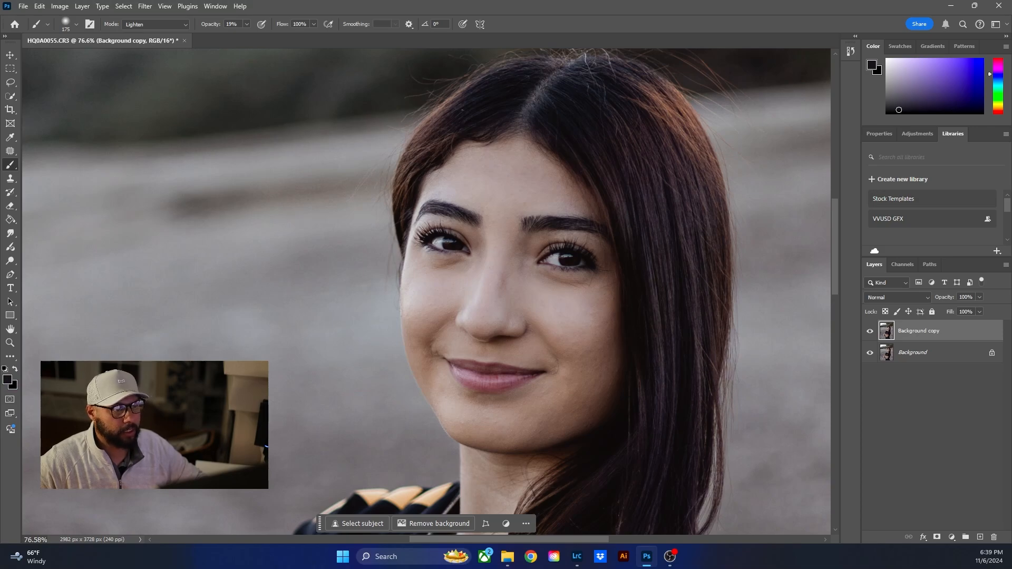
{"action": "left_click", "coordinate": [443, 288], "text": "alt"}
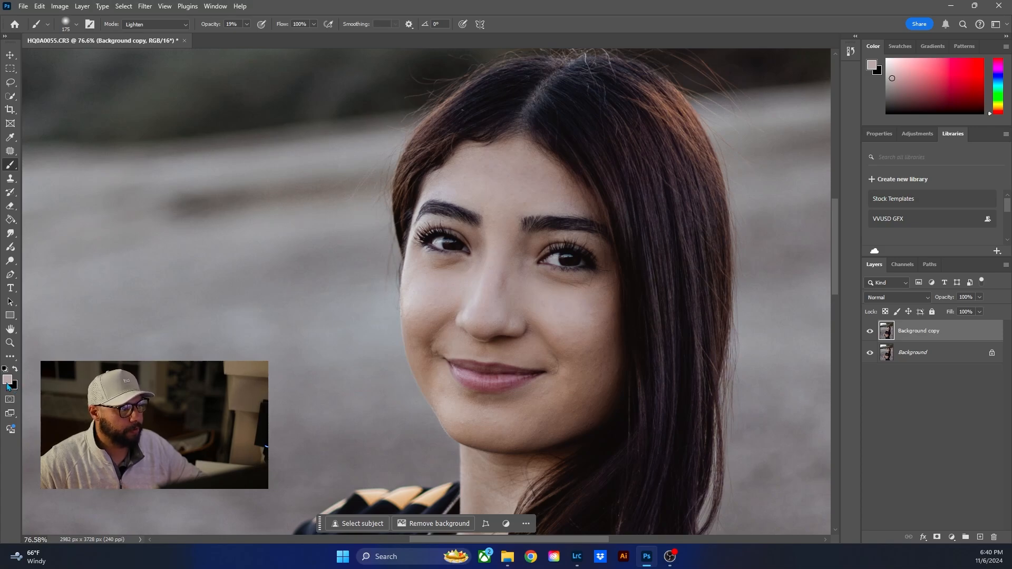
{"action": "scroll", "coordinate": [571, 347], "scroll_direction": "up", "scroll_amount": 2}
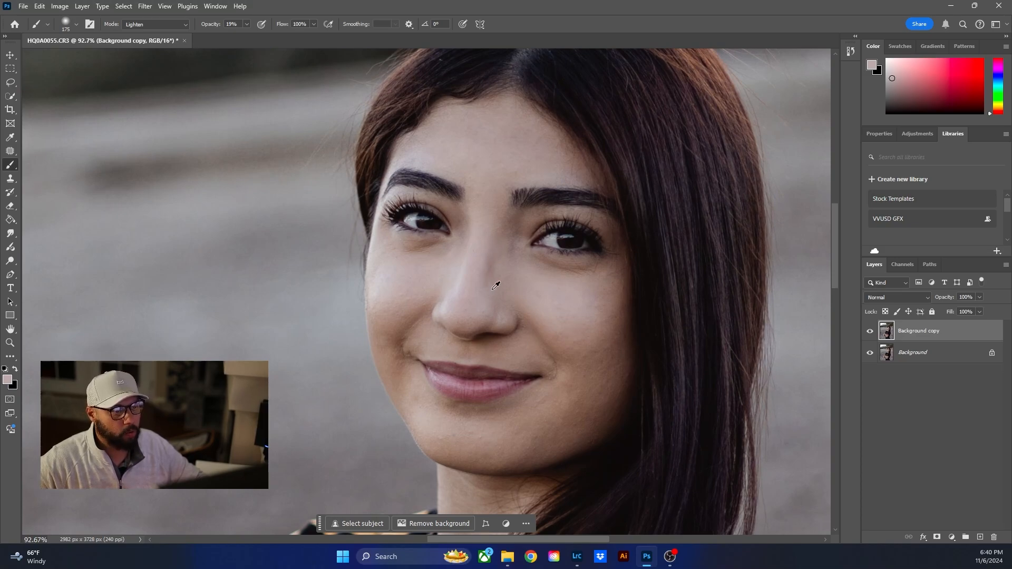
{"action": "scroll", "coordinate": [501, 289], "scroll_direction": "up", "scroll_amount": 1}
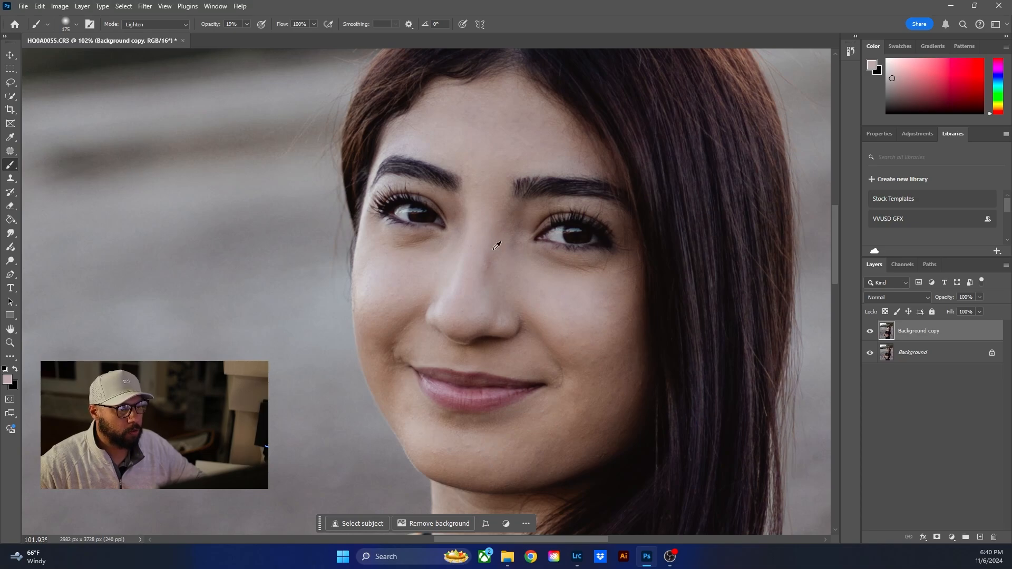
{"action": "left_click", "coordinate": [548, 294], "text": "alt"}
{"action": "scroll", "coordinate": [477, 266], "scroll_direction": "down", "scroll_amount": 1}
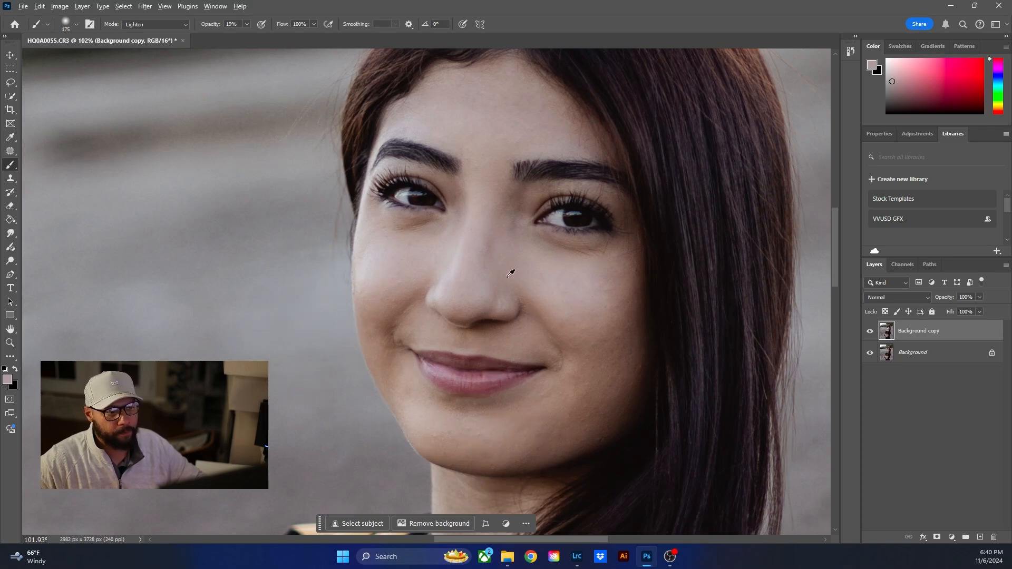
{"action": "left_click", "coordinate": [565, 268], "text": "alt"}
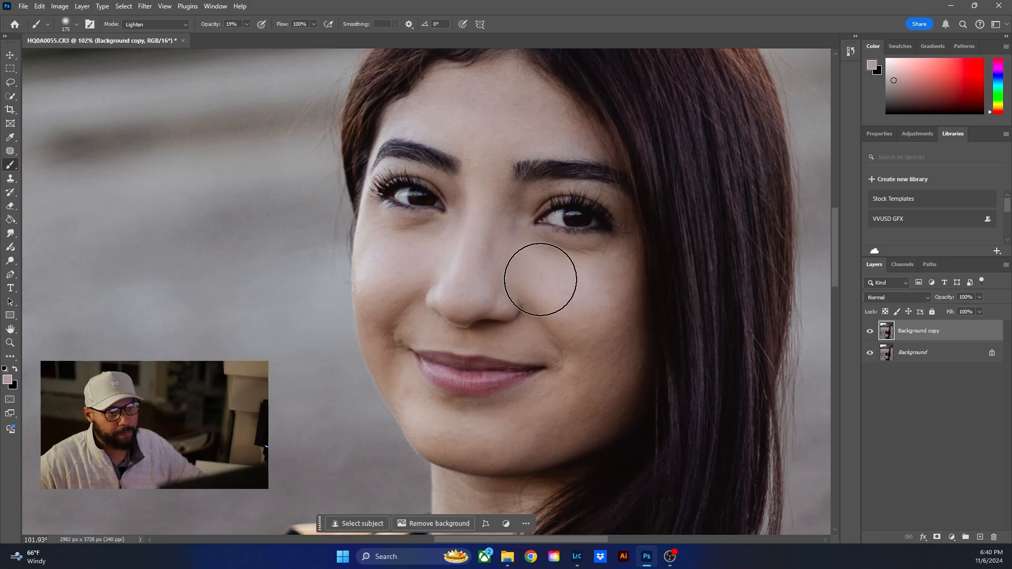
- Reduce the brush size to 100 px and sample the skin tone on the outer right cheek for blending
{"action": "key", "text": "bracketleft"}
{"action": "key", "text": "bracketleft"}
{"action": "key", "text": "bracketleft"}
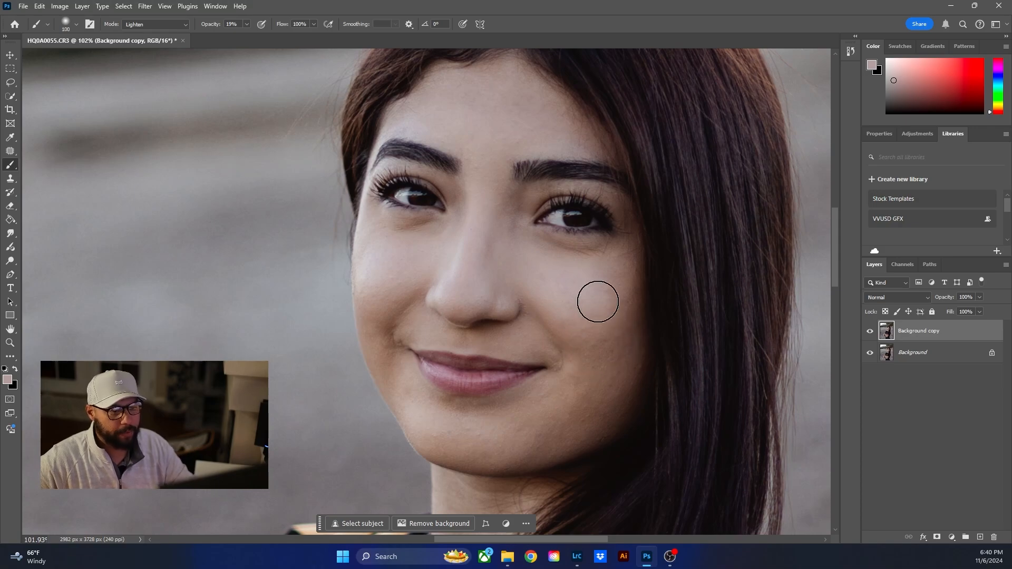
{"action": "left_click", "coordinate": [594, 295], "text": "alt"}
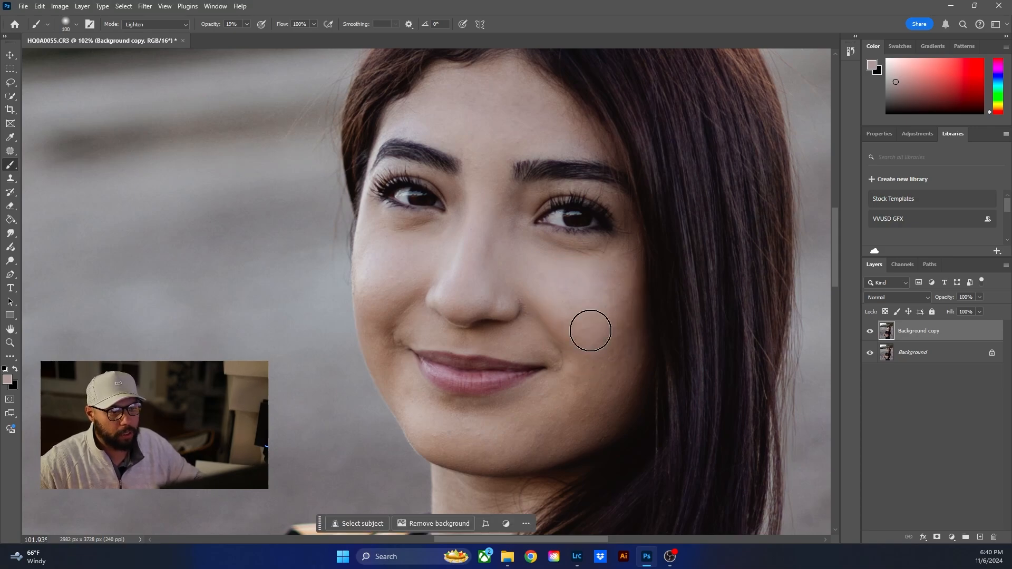
- Blend the skin on the lower right cheek, jaw and chin with brush strokes, resampling nearby skin tones including the left cheek's
{"action": "left_click", "coordinate": [583, 398], "text": "alt"}
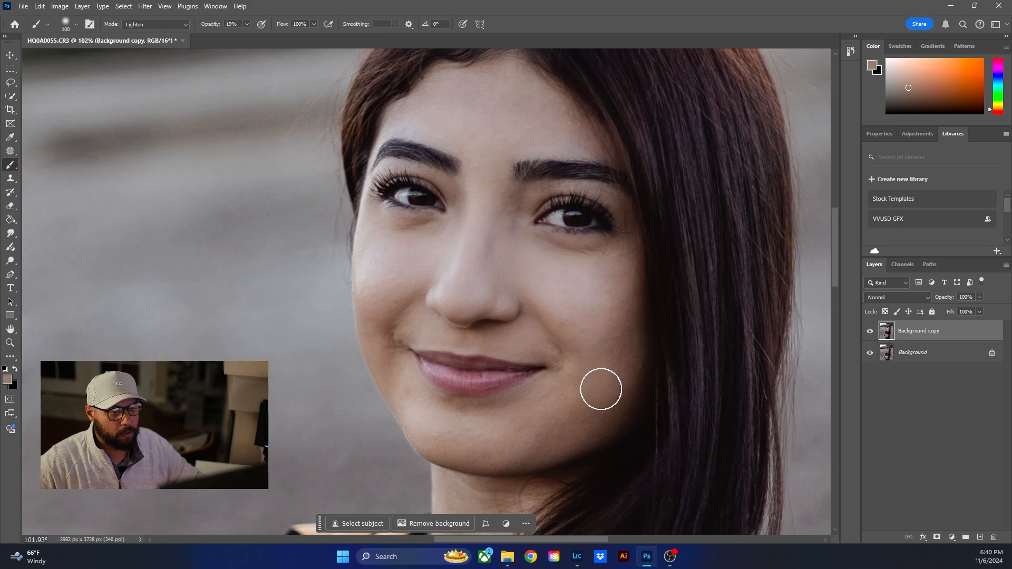
{"action": "left_click", "coordinate": [549, 425], "text": "alt"}
{"action": "mouse_move", "coordinate": [608, 403]}
{"action": "left_mouse_down"}
{"action": "mouse_move", "coordinate": [617, 343]}
{"action": "mouse_move", "coordinate": [609, 352]}
{"action": "left_mouse_up"}
{"action": "left_click_drag", "start_coordinate": [485, 454], "coordinate": [601, 407]}
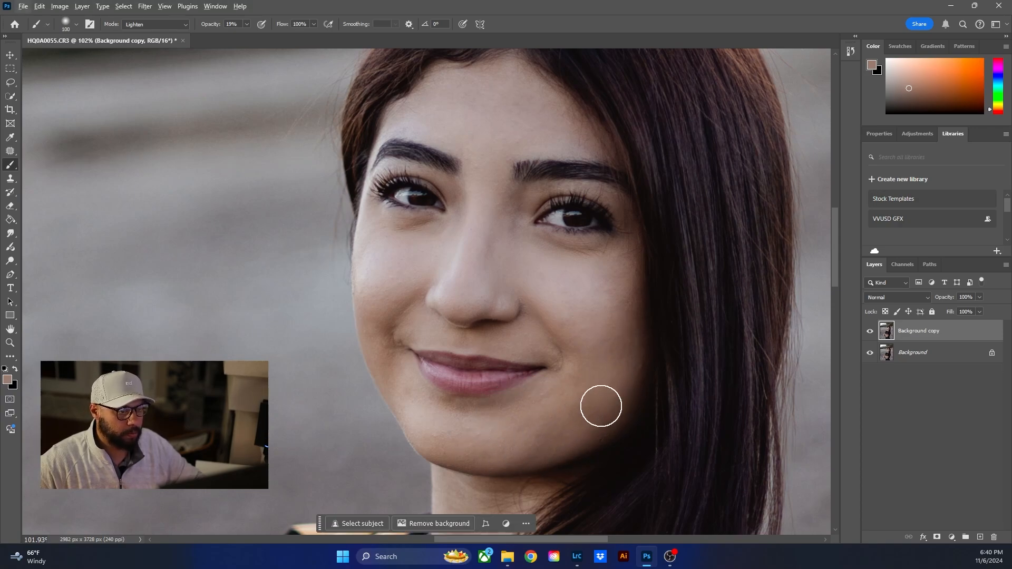
{"action": "left_click", "coordinate": [555, 422], "text": "alt"}
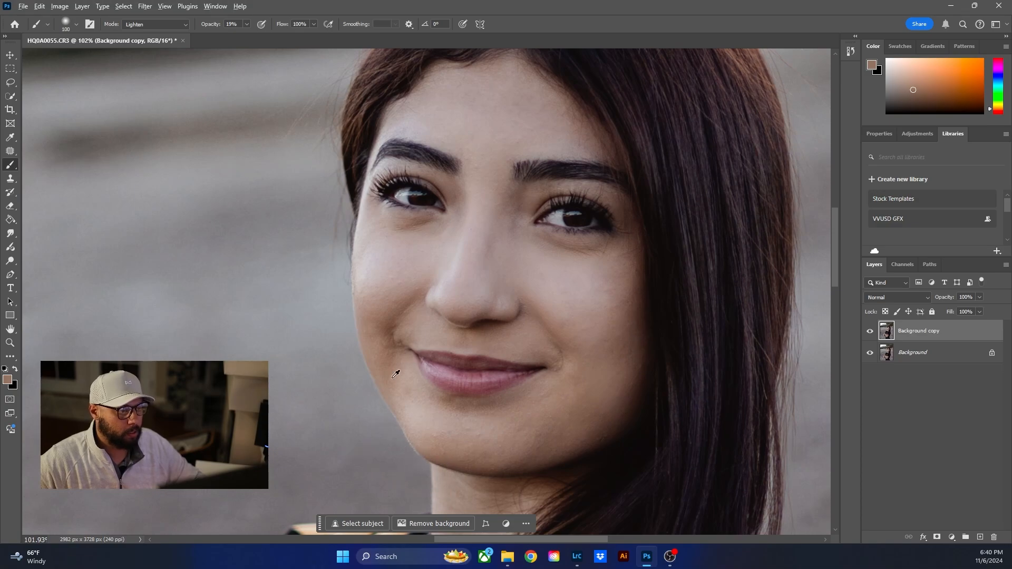
{"action": "left_click", "coordinate": [393, 314], "text": "alt"}
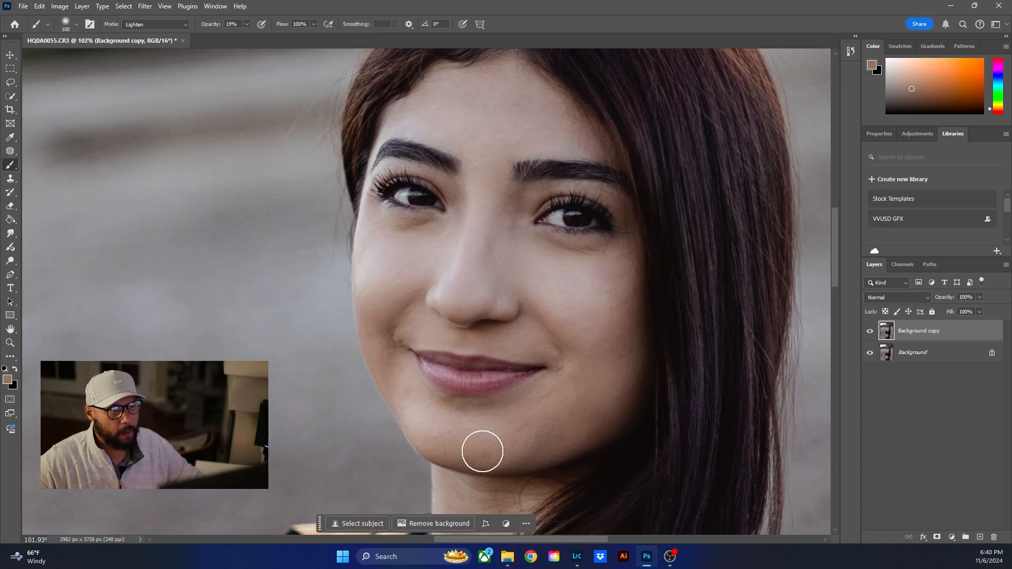
- Compare the face before and after retouching by repeatedly hiding and showing the Background copy layer
{"action": "scroll", "coordinate": [502, 340], "scroll_direction": "down", "scroll_amount": 4}
{"action": "scroll", "coordinate": [526, 419], "scroll_direction": "down", "scroll_amount": 2}
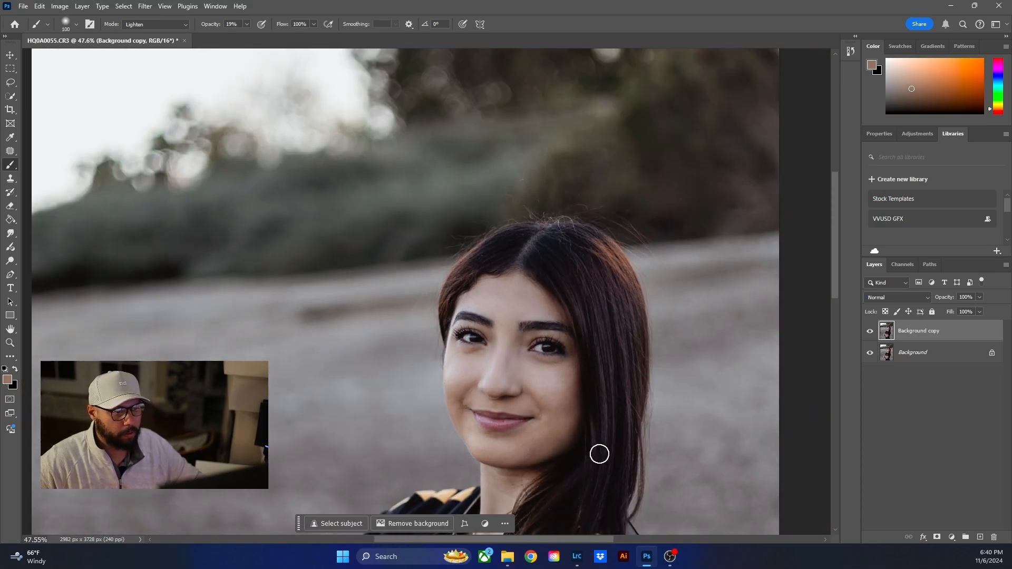
{"action": "left_click", "coordinate": [871, 332]}
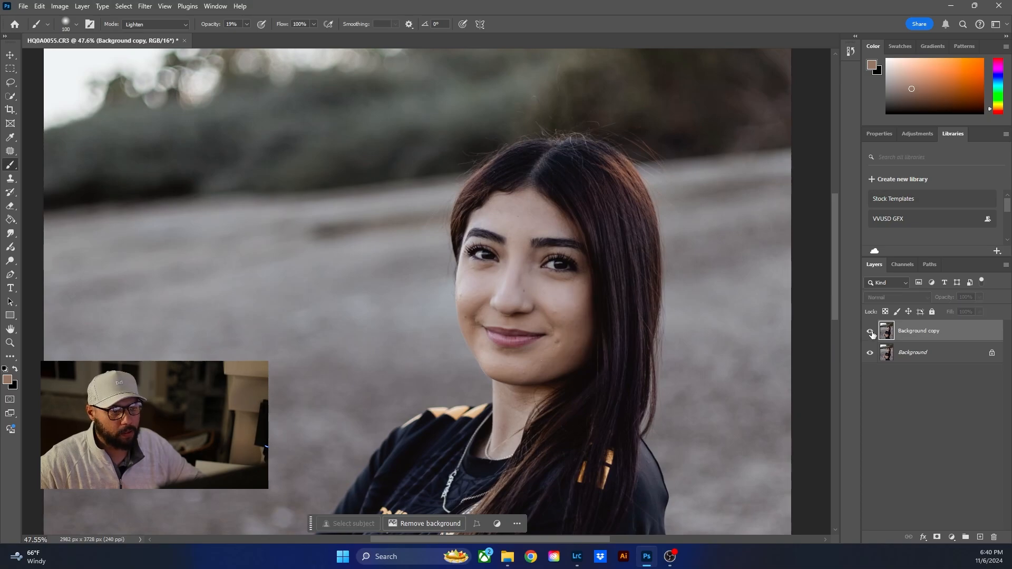
{"action": "left_click", "coordinate": [871, 332]}
{"action": "left_click", "coordinate": [871, 332]}
{"action": "left_click", "coordinate": [871, 332]}
{"action": "left_click", "coordinate": [871, 332]}
{"action": "left_click", "coordinate": [870, 333]}
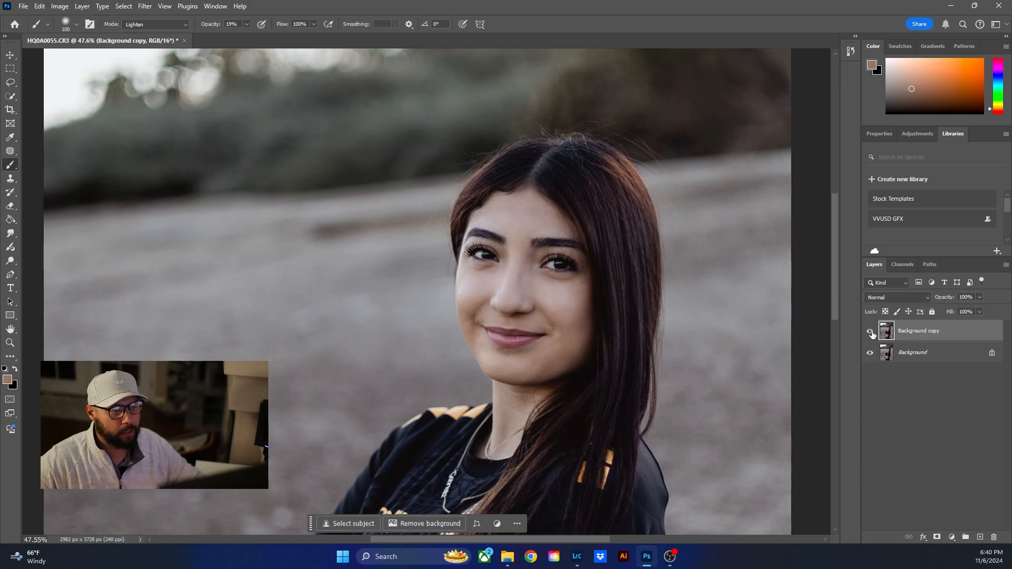
{"action": "left_click", "coordinate": [871, 332]}
{"action": "left_click", "coordinate": [871, 332]}
- Sample a nearby skin tone on the lower cheek beside the hair and blend it along the jaw toward the chin
{"action": "left_click", "coordinate": [589, 352], "text": "alt"}
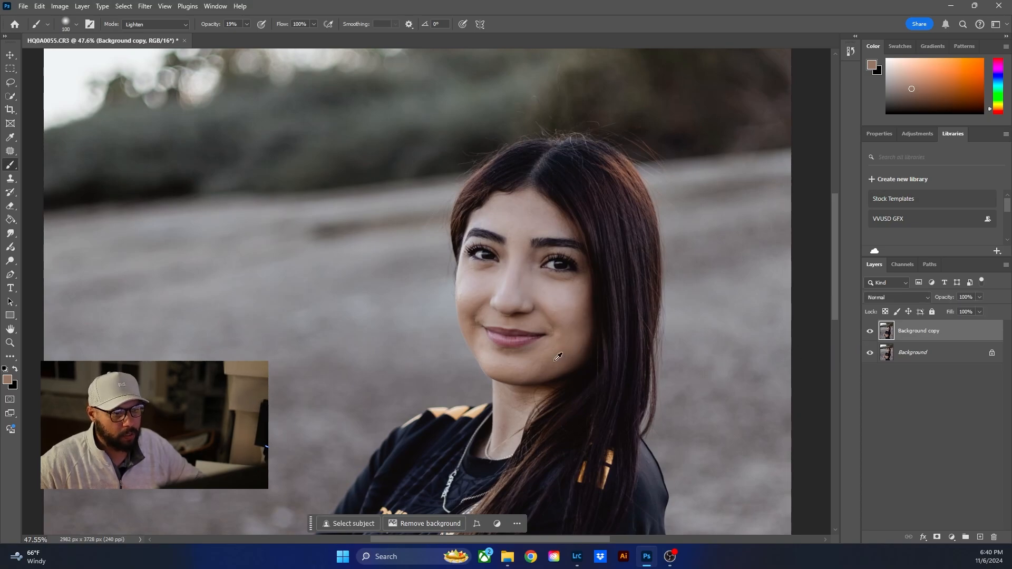
{"action": "mouse_move", "coordinate": [568, 347]}
{"action": "left_mouse_down"}
{"action": "mouse_move", "coordinate": [519, 387]}
{"action": "mouse_move", "coordinate": [564, 351]}
{"action": "mouse_move", "coordinate": [526, 369]}
{"action": "mouse_move", "coordinate": [567, 358]}
{"action": "mouse_move", "coordinate": [515, 369]}
{"action": "left_mouse_up"}
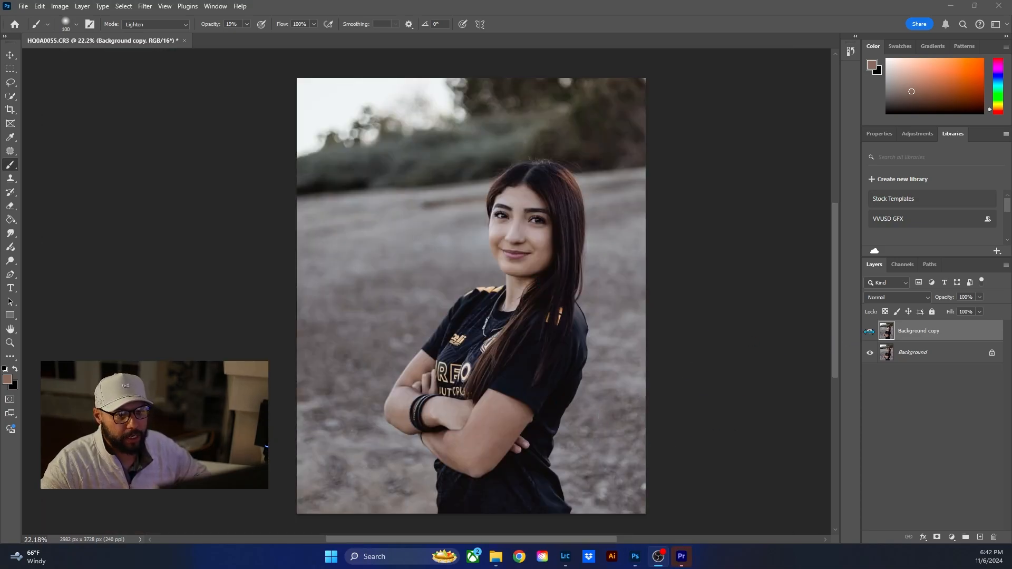
- Check the full portrait with the Background copy layer hidden and shown, and save the retouched document with the Move tool active
{"action": "left_click", "coordinate": [870, 331]}
{"action": "left_click", "coordinate": [870, 331]}
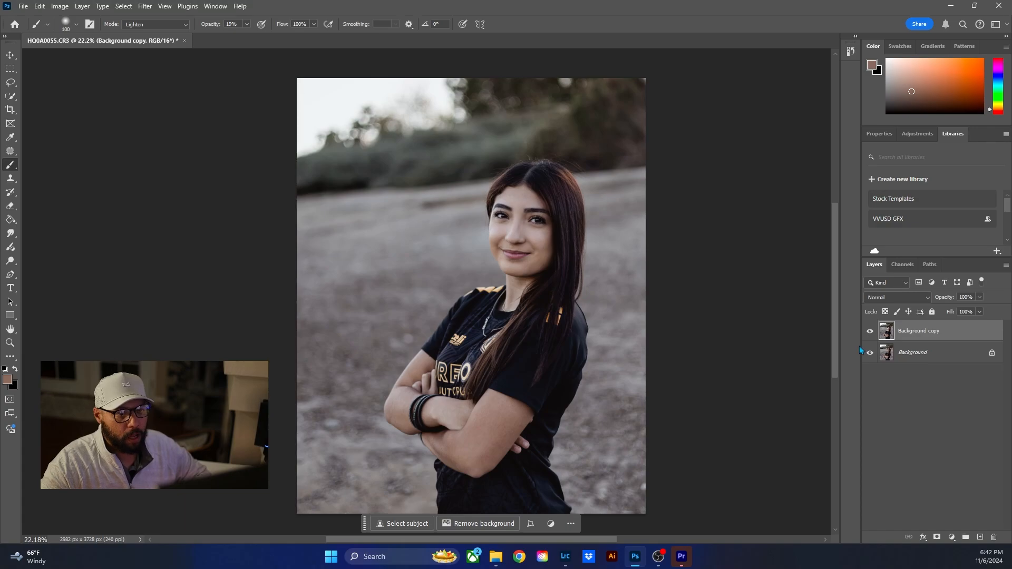
{"action": "left_click", "coordinate": [10, 55]}
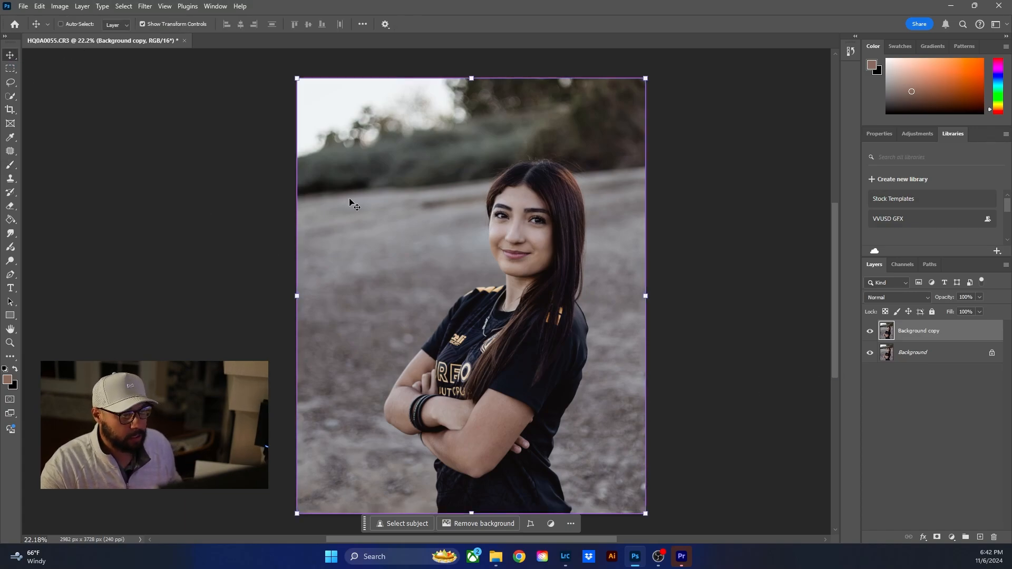
{"action": "key", "text": "ctrl+s"}
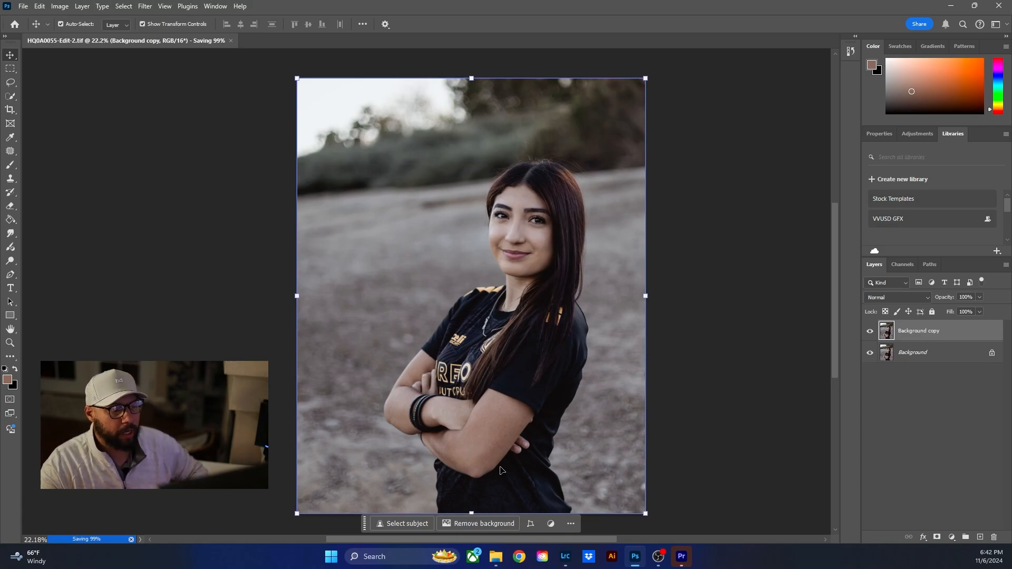
- Switch to Lightroom Classic and compare the original photo with its retouched copy, ending with the retouched copy selected
{"action": "left_click", "coordinate": [564, 550]}
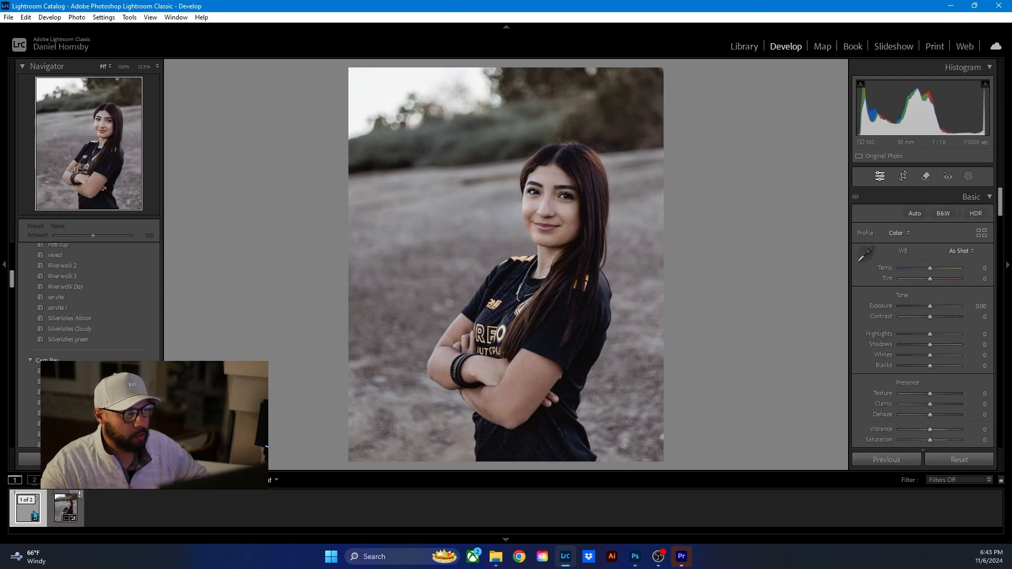
{"action": "left_click", "coordinate": [62, 512]}
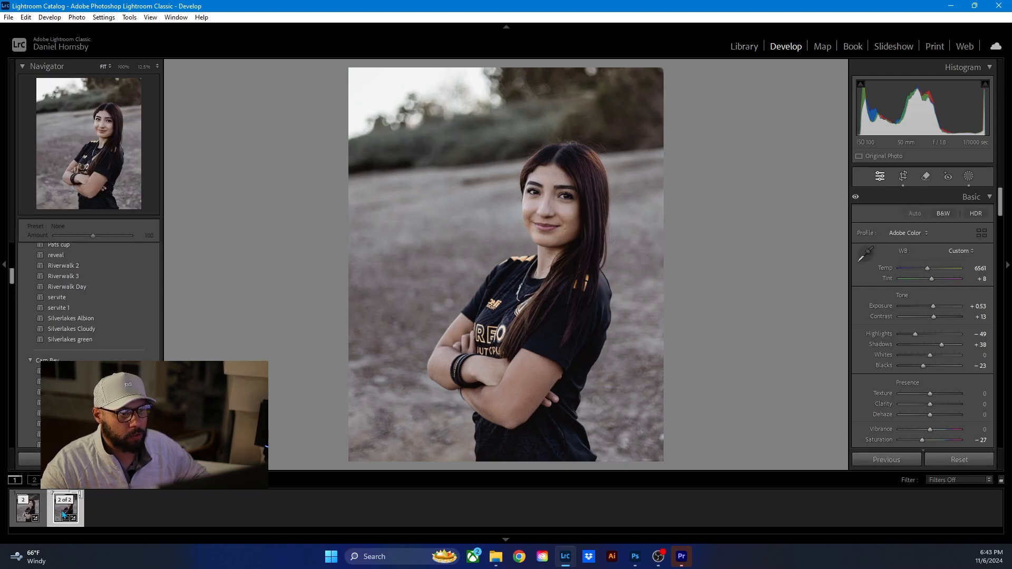
{"action": "left_click", "coordinate": [29, 514]}
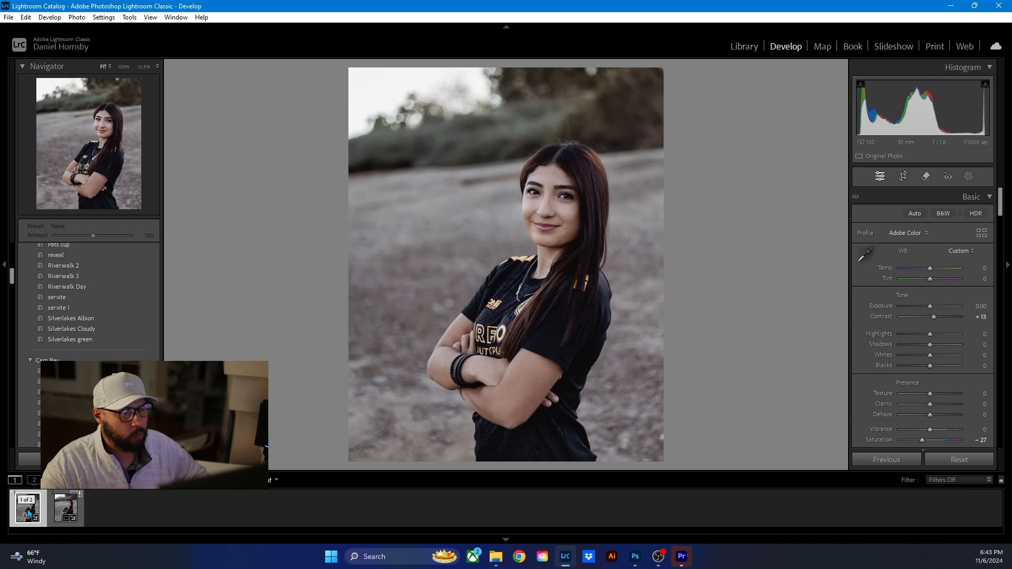